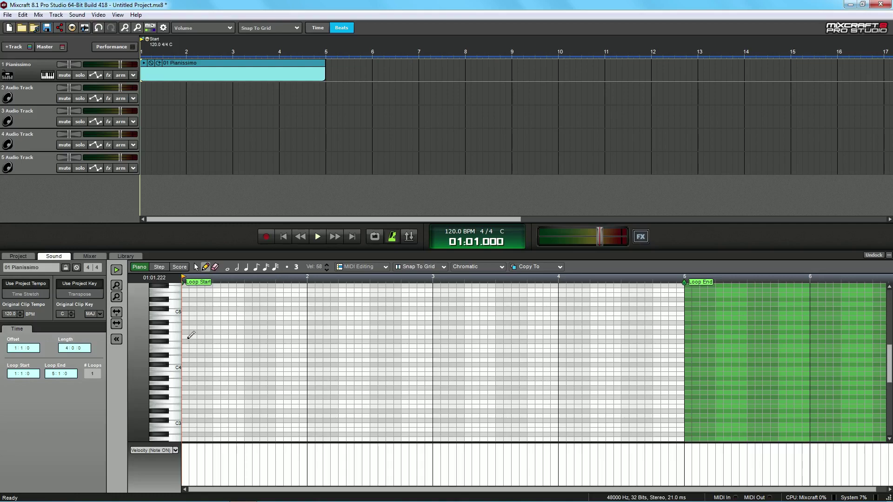
# Draw four one-bar notes in the piano roll: G4 in bar 1, C4 in bar 2, D4 in bar 3 and D5 in bar 4
pyautogui.moveTo(190, 335)
pyautogui.mouseDown()
pyautogui.moveTo(323, 336)
pyautogui.moveTo(305, 338)
pyautogui.mouseUp()
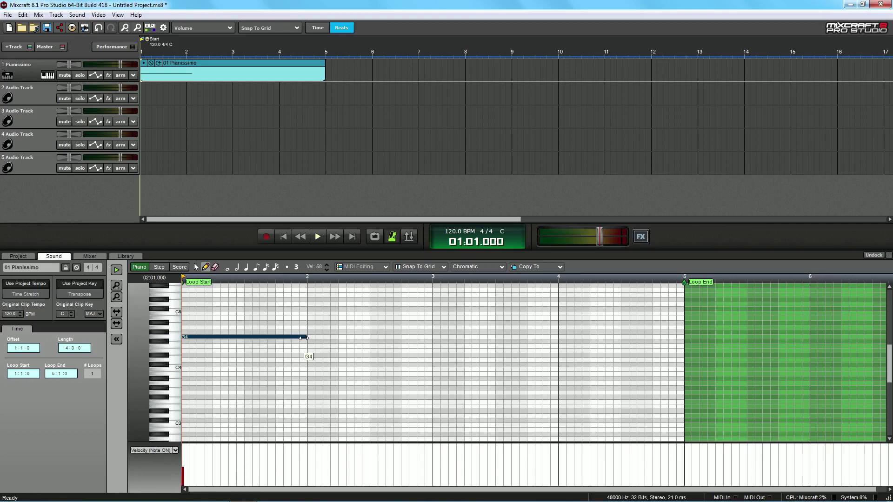
pyautogui.click(309, 368)
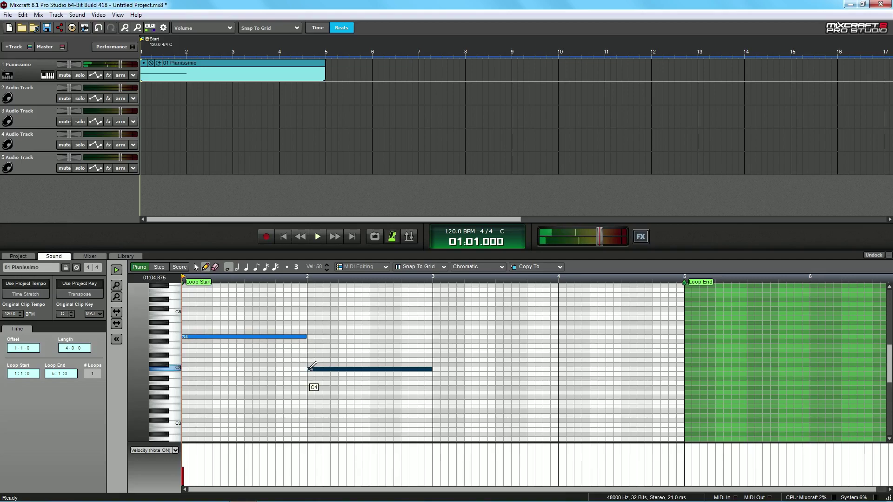
pyautogui.click(436, 359)
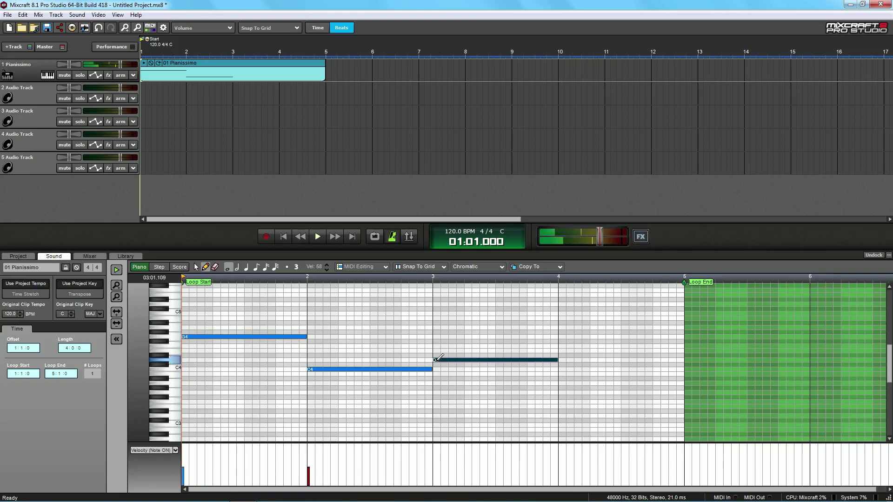
pyautogui.click(561, 304)
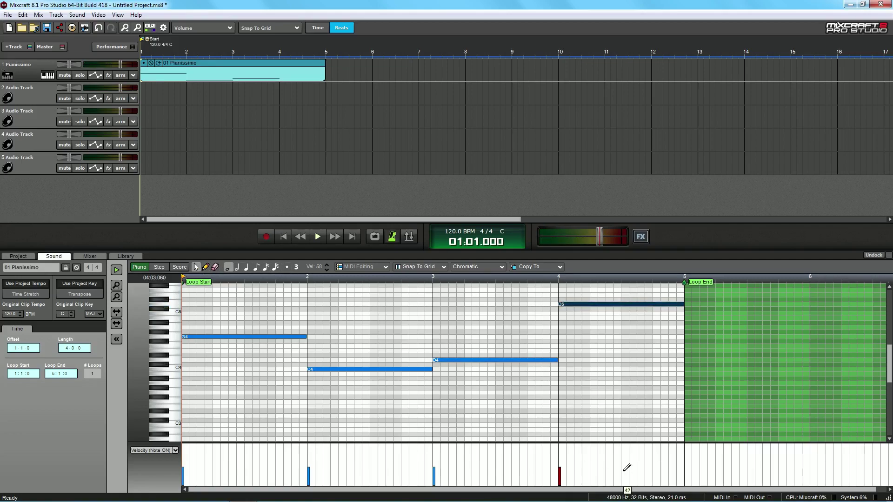
# Enlarge the velocity lane and raise all four notes' velocities to 127, playing the clip briefly to hear them
pyautogui.moveTo(330, 442); pyautogui.dragTo(348, 414)
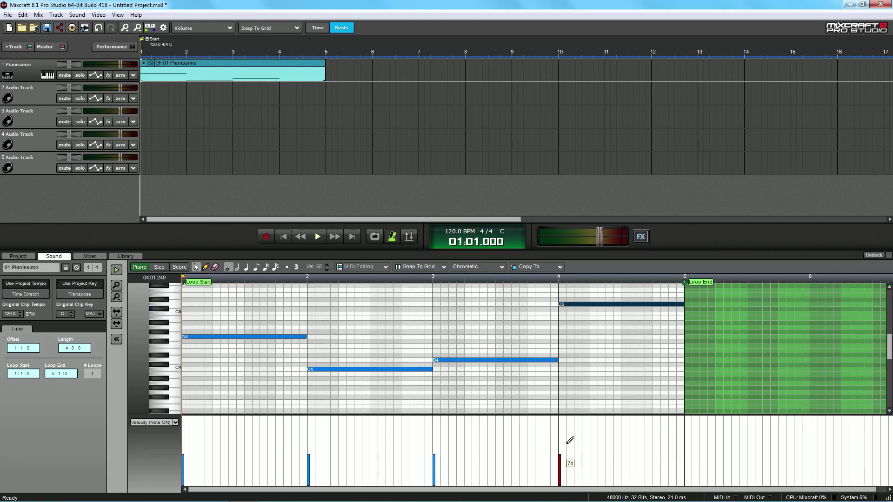
pyautogui.moveTo(646, 428)
pyautogui.mouseDown()
pyautogui.moveTo(480, 313)
pyautogui.moveTo(184, 317)
pyautogui.mouseUp()
pyautogui.click(318, 238)
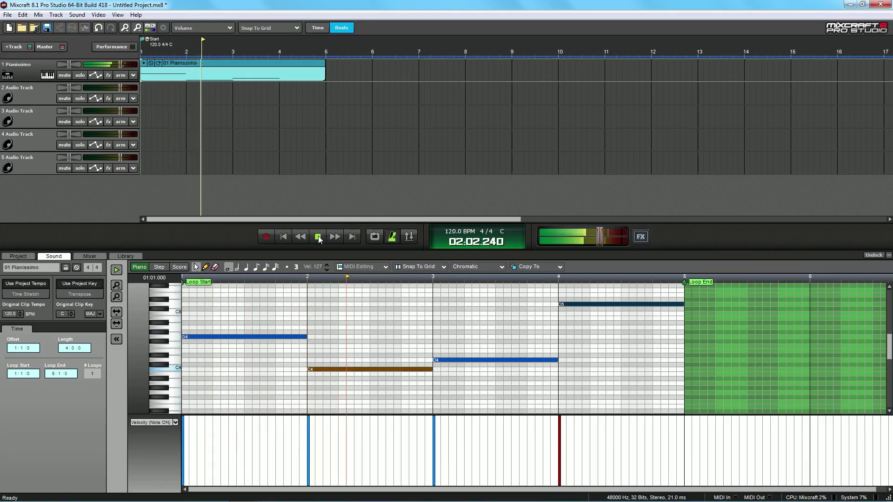
pyautogui.press('space')
# Lower the four notes to differing velocities, with the last one at 24, and play the clip from the start
pyautogui.moveTo(559, 460)
pyautogui.mouseDown()
pyautogui.moveTo(438, 472)
pyautogui.moveTo(559, 462)
pyautogui.moveTo(567, 477)
pyautogui.mouseUp()
pyautogui.click(284, 236)
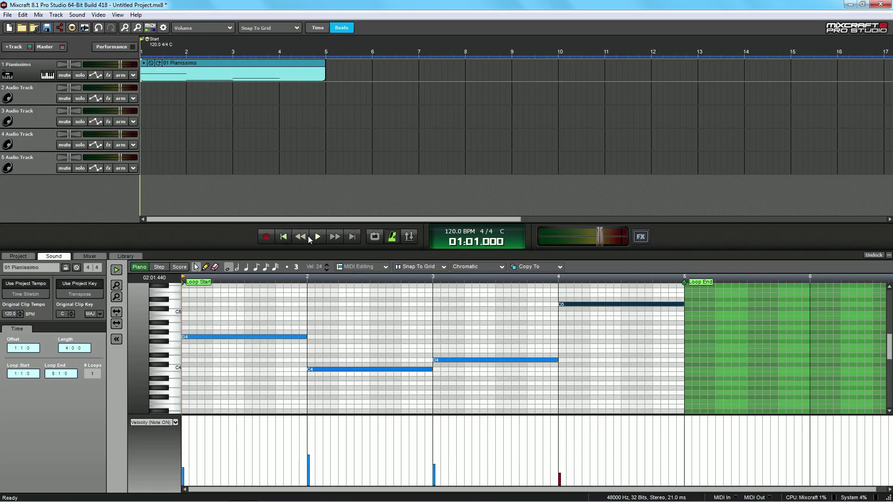
pyautogui.click(317, 237)
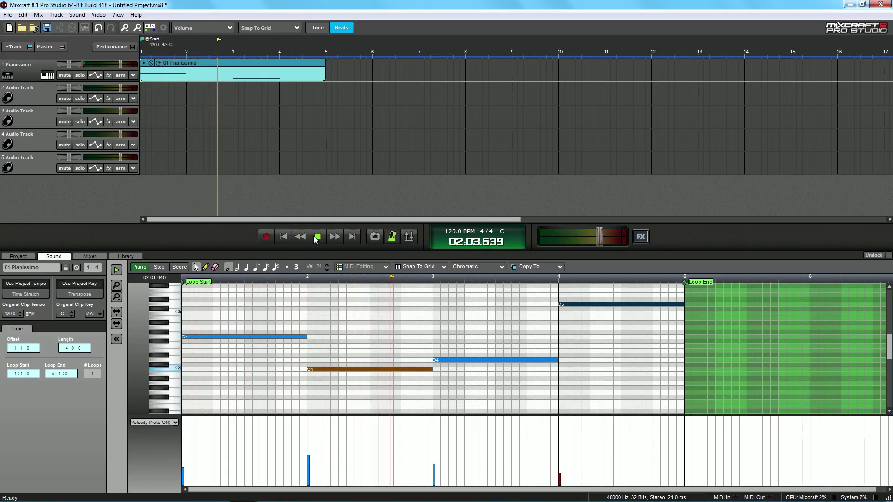
pyautogui.click(317, 237)
pyautogui.click(283, 237)
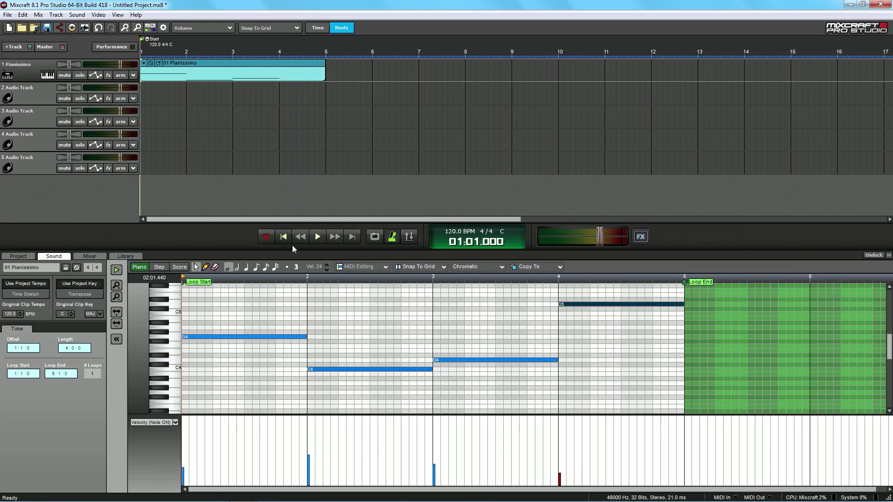
# Set the velocity of the bar 4 note to 87 for playback, and finish by lowering it to 52
pyautogui.click(559, 439)
pyautogui.click(417, 393)
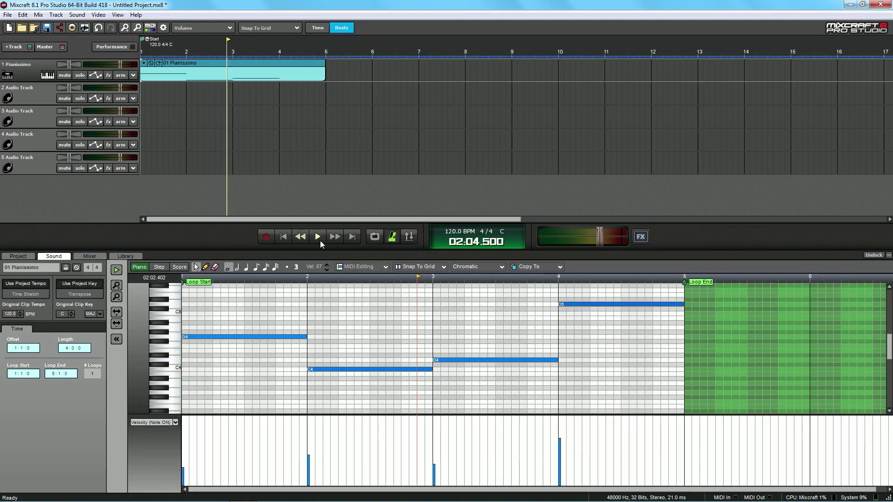
pyautogui.click(319, 237)
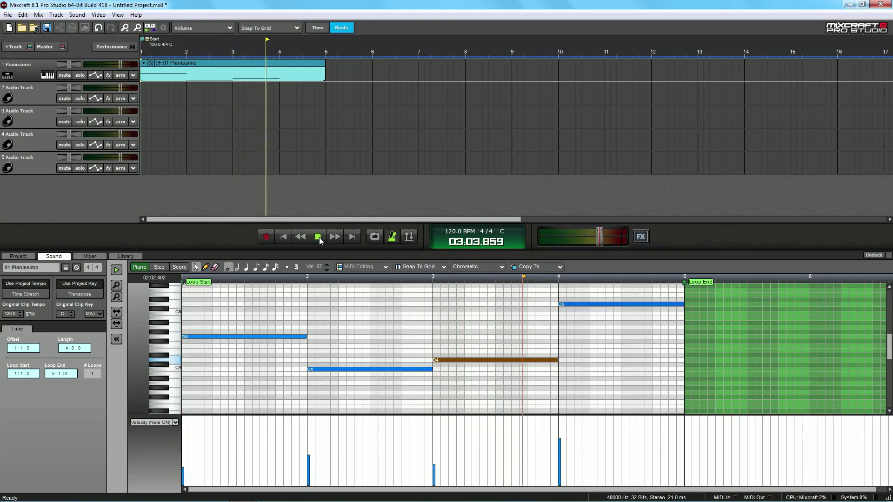
pyautogui.click(319, 237)
pyautogui.click(563, 458)
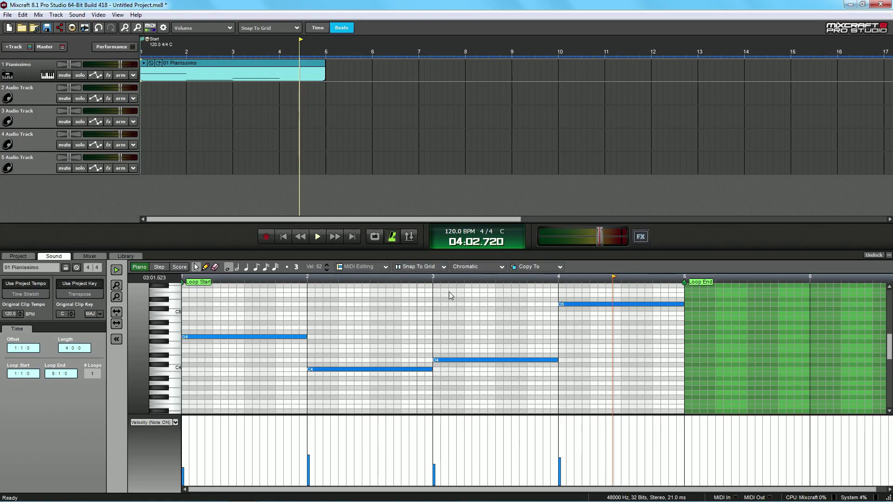
# Add a D5 whole note in bar 1, followed by a D5 half note and quarter note in bar 2
pyautogui.click(227, 267)
pyautogui.click(186, 304)
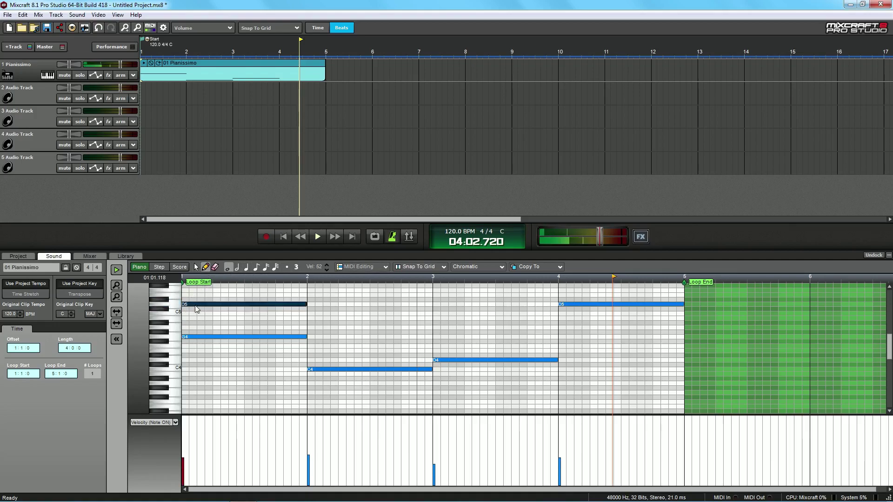
pyautogui.click(238, 267)
pyautogui.click(310, 304)
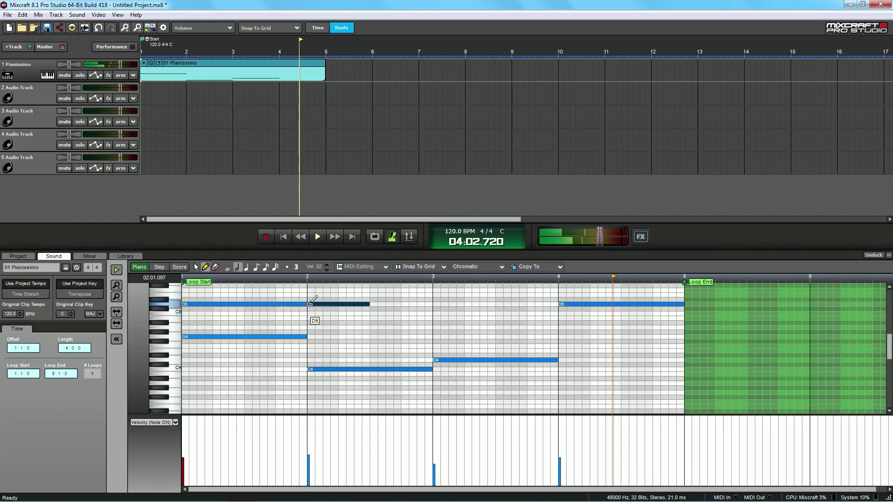
pyautogui.click(247, 267)
pyautogui.click(372, 304)
# Complete bar 2 on D5 with two eighth notes, shorten the second to a sixteenth and add a thirty-second note after it
pyautogui.click(256, 268)
pyautogui.click(403, 304)
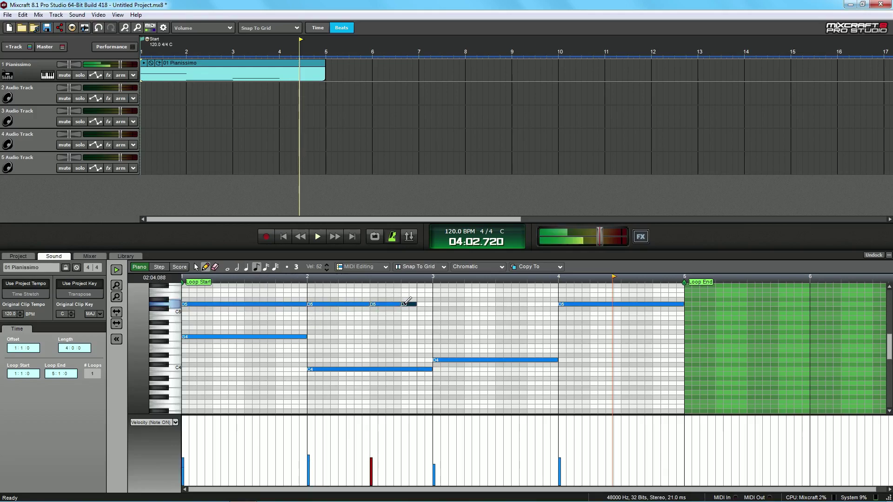
pyautogui.click(422, 304)
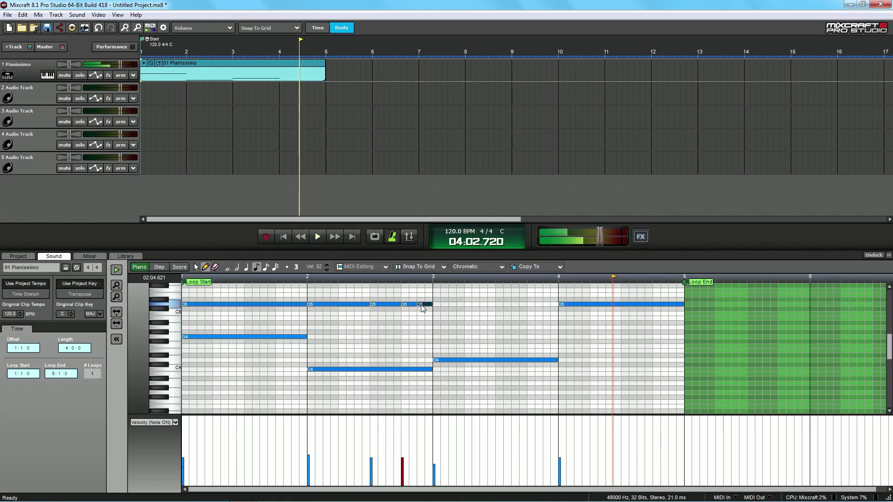
pyautogui.click(266, 268)
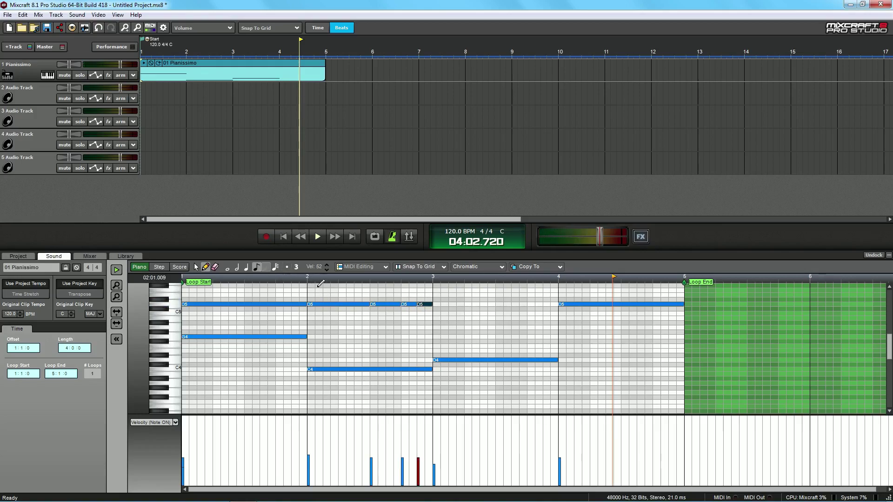
pyautogui.click(421, 305)
pyautogui.click(275, 267)
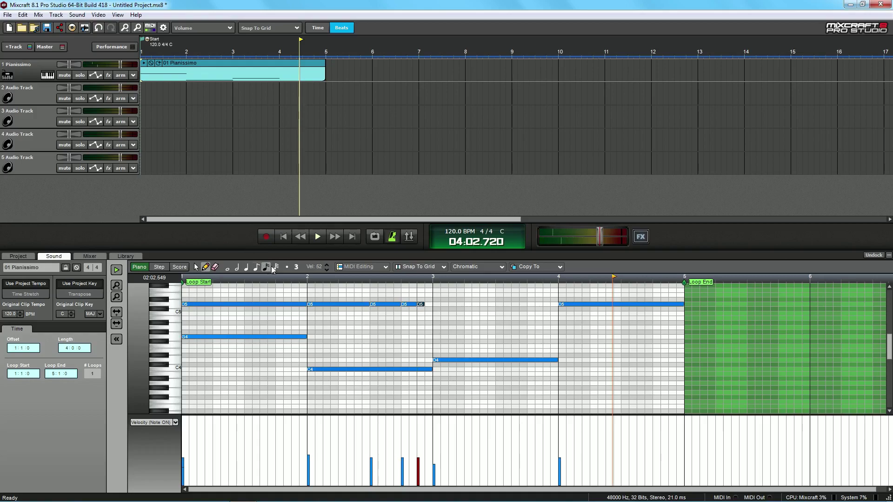
pyautogui.click(426, 304)
# Set the piano roll snap to Grid (Triplets) and add three eighth-note triplets on D5 at the start of bar 3
pyautogui.click(363, 267)
pyautogui.click(420, 266)
pyautogui.click(420, 266)
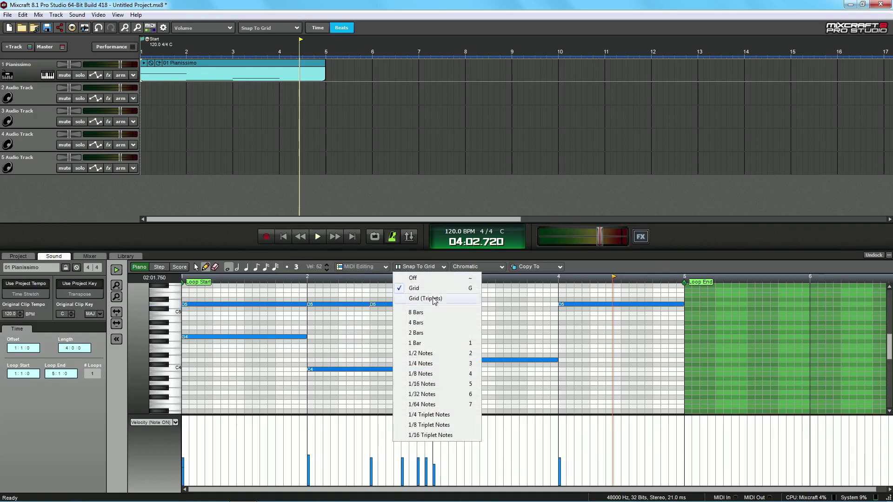
pyautogui.click(425, 299)
pyautogui.moveTo(438, 303)
pyautogui.mouseDown()
pyautogui.moveTo(562, 303)
pyautogui.moveTo(442, 305)
pyautogui.mouseUp()
pyautogui.click(445, 304)
pyautogui.click(458, 303)
# Try the piano roll snap settings Grid, 8 Bars, 1/2 Notes and 1/64 Notes in turn
pyautogui.click(431, 267)
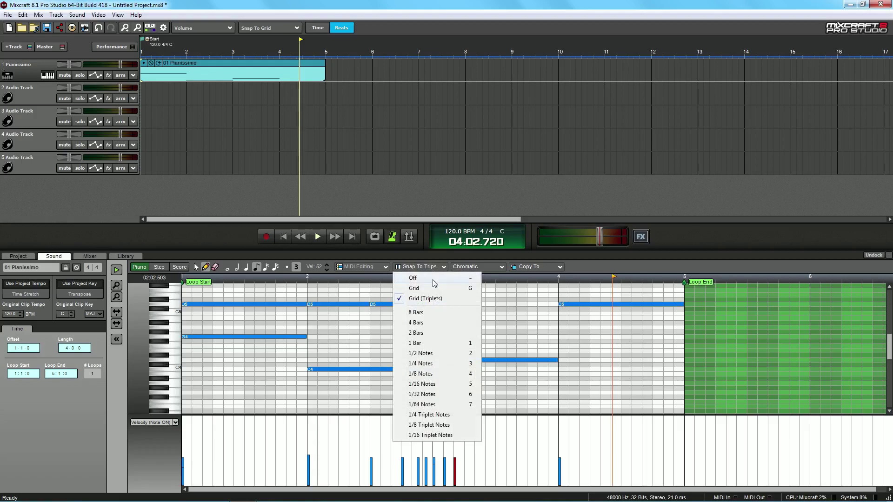
pyautogui.click(433, 288)
pyautogui.click(423, 267)
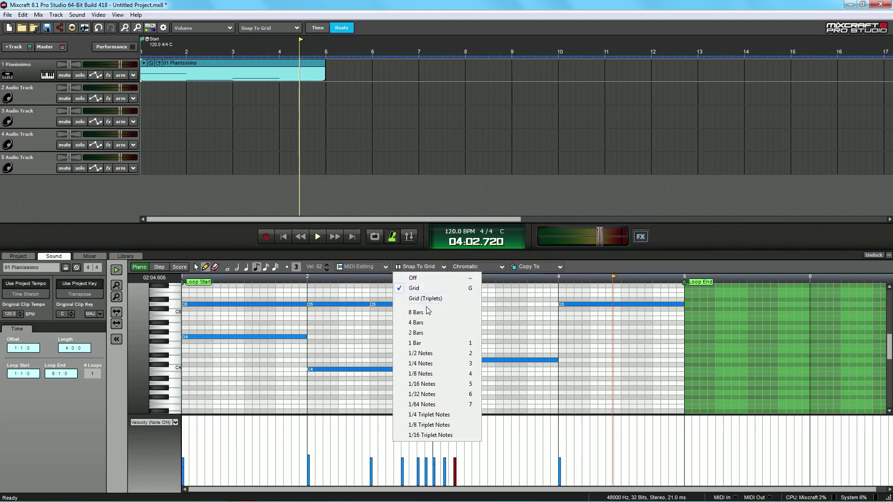
pyautogui.click(428, 315)
pyautogui.click(421, 267)
pyautogui.click(435, 353)
pyautogui.click(414, 267)
pyautogui.click(445, 406)
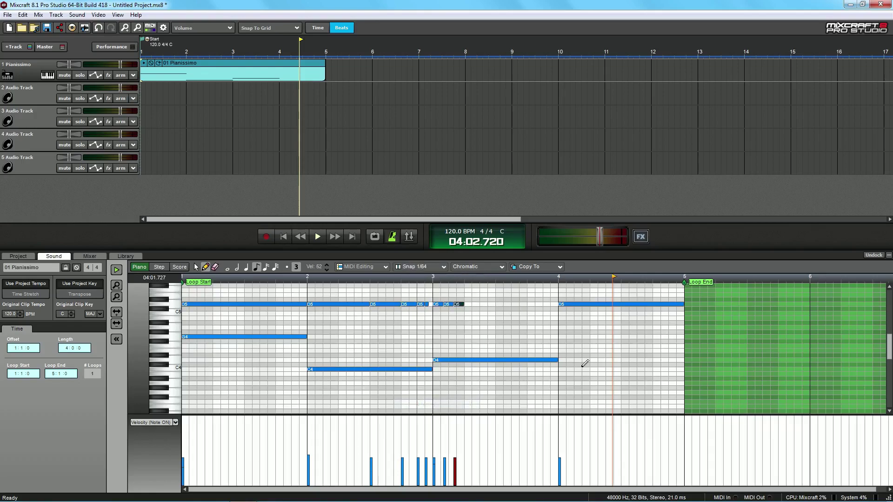
# Return the snap setting to Grid, delete all notes in the clip and reselect the pencil tool
pyautogui.click(421, 267)
pyautogui.click(428, 291)
pyautogui.moveTo(739, 390); pyautogui.dragTo(181, 283)
pyautogui.press('Delete')
pyautogui.click(207, 269)
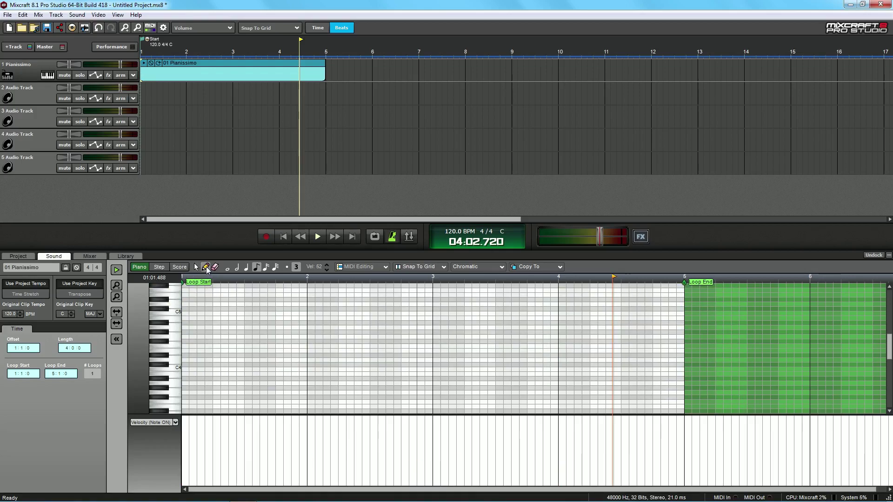
# In the step editor, fill the G4 row with 1/16 steps across all four bars and play the result
pyautogui.click(159, 267)
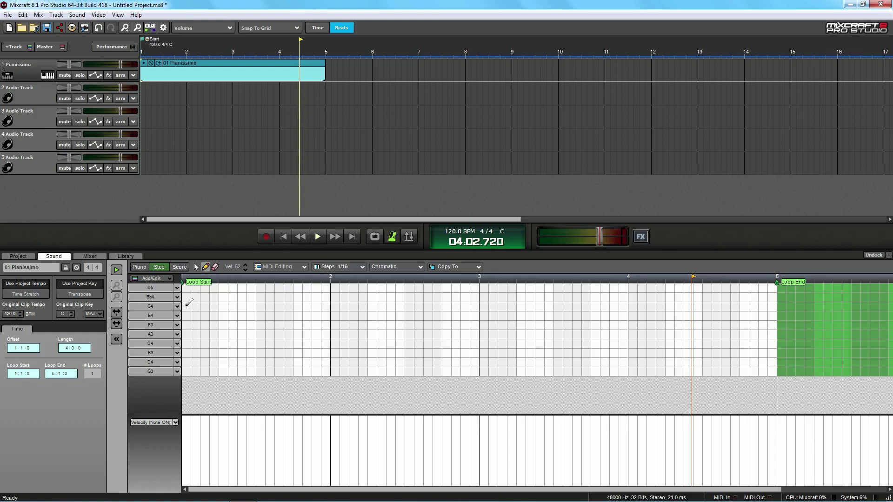
pyautogui.moveTo(189, 303)
pyautogui.mouseDown()
pyautogui.moveTo(253, 334)
pyautogui.moveTo(454, 341)
pyautogui.moveTo(641, 330)
pyautogui.moveTo(770, 345)
pyautogui.moveTo(667, 318)
pyautogui.mouseUp()
pyautogui.click(284, 237)
pyautogui.click(317, 237)
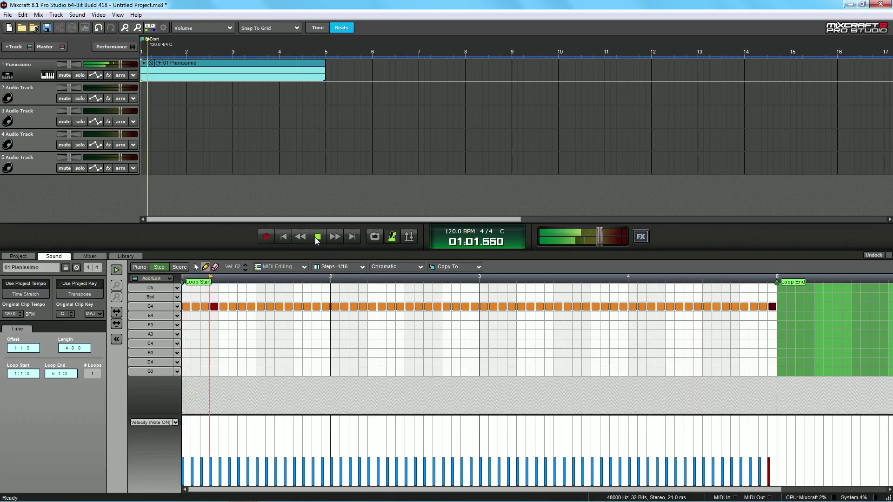
pyautogui.click(318, 237)
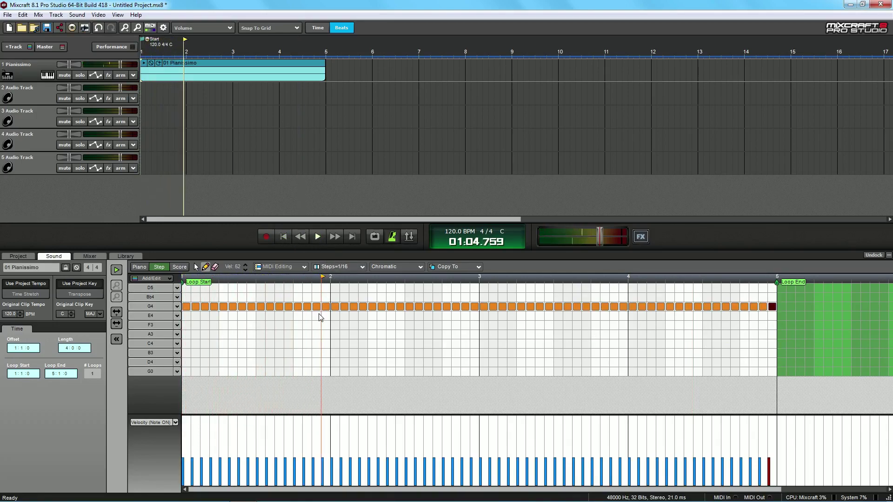
# Replace the last G4 step of bar 1 with 1/64 steps and play the clip from the start
pyautogui.scroll(2, 359, 310)
pyautogui.click(414, 308)
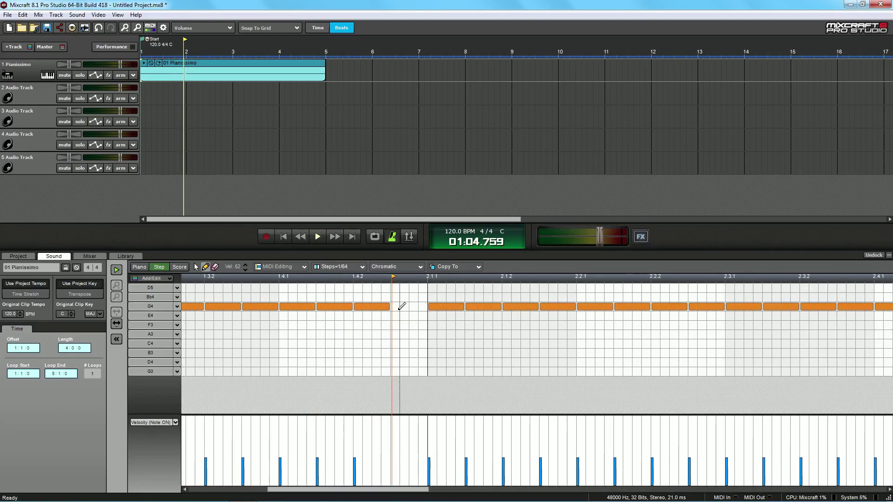
pyautogui.moveTo(399, 305)
pyautogui.mouseDown()
pyautogui.moveTo(413, 305)
pyautogui.moveTo(418, 335)
pyautogui.mouseUp()
pyautogui.scroll(-3, 417, 340)
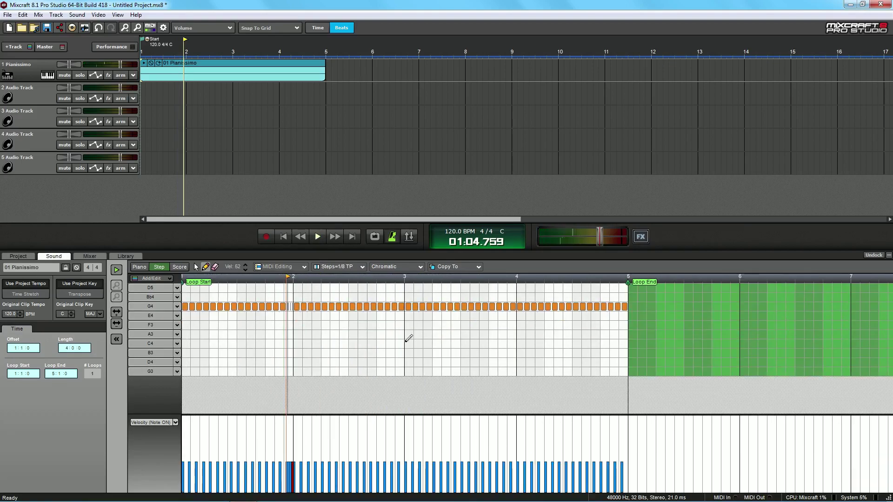
pyautogui.click(283, 238)
pyautogui.click(317, 238)
pyautogui.scroll(1, 309, 329)
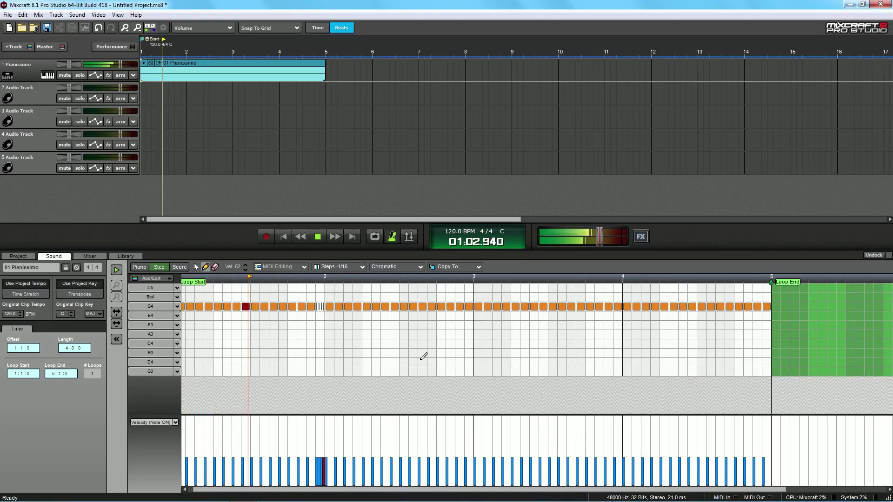
pyautogui.press('space')
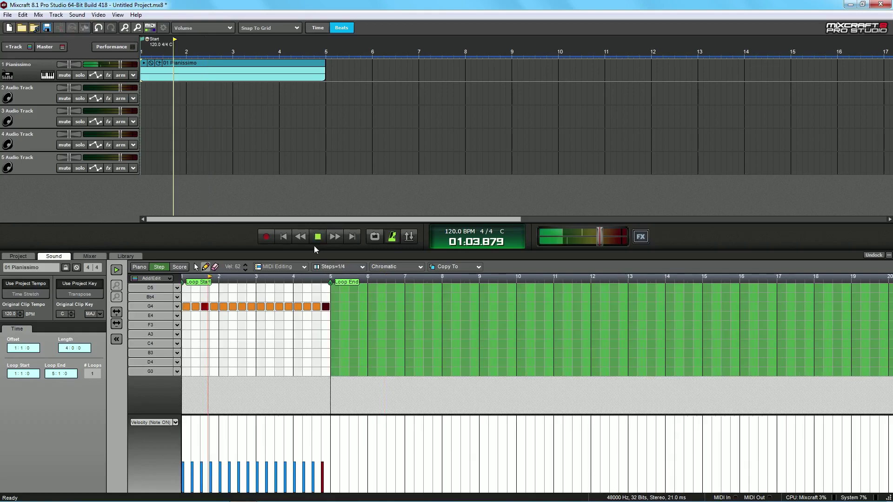
# Switch back to the piano roll and play the quarter-note G4 pattern
pyautogui.click(139, 267)
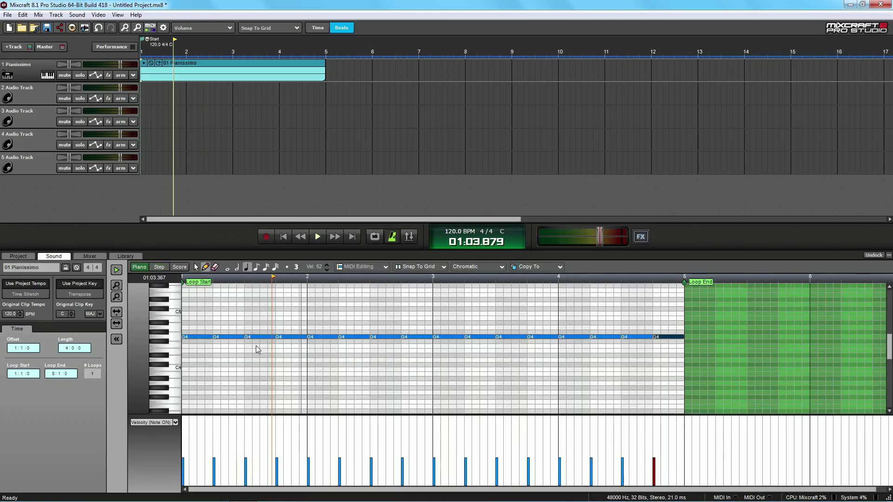
pyautogui.hscroll(1, 253, 343)
pyautogui.hscroll(-1, 242, 310)
pyautogui.scroll(-1, 272, 321)
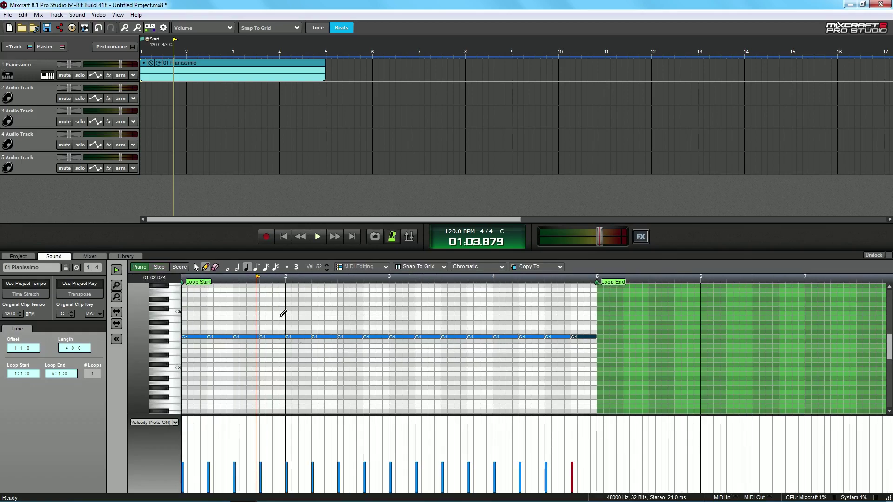
pyautogui.click(318, 236)
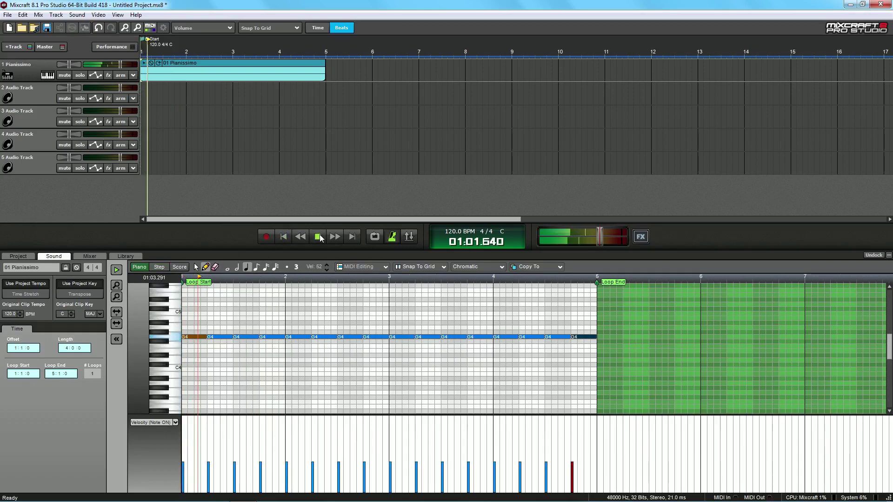
pyautogui.click(318, 237)
# Select and delete all the G4 notes in the clip
pyautogui.moveTo(713, 390); pyautogui.dragTo(182, 298)
pyautogui.press('Delete')
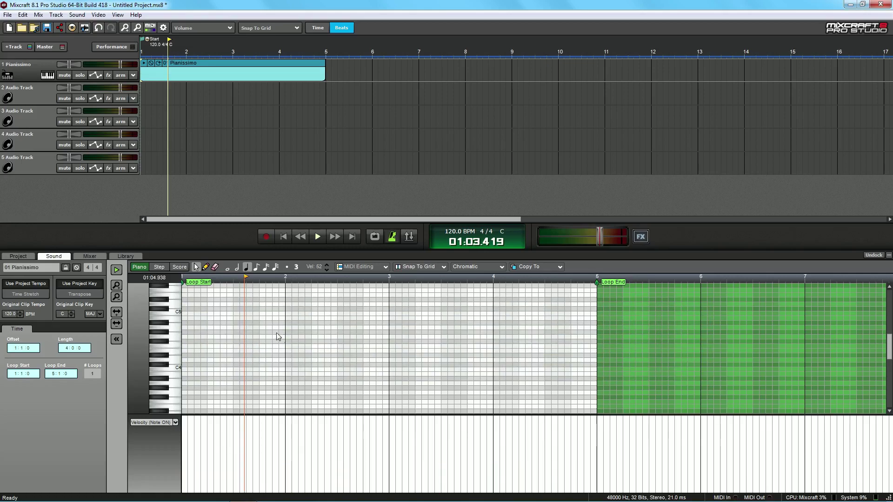
# Fill the four bars with whole-note pairs G4/A3, E4/B3, C5/C4 and B4/D4, and show them in the score view
pyautogui.click(182, 268)
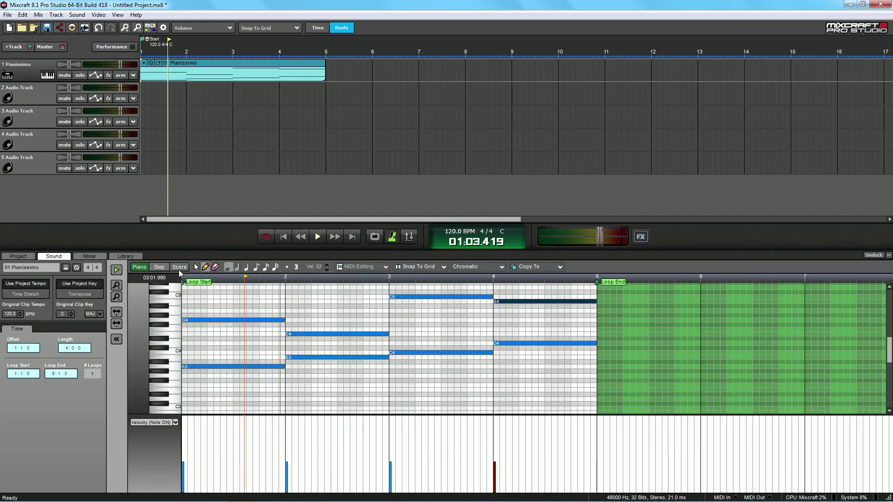
pyautogui.click(179, 267)
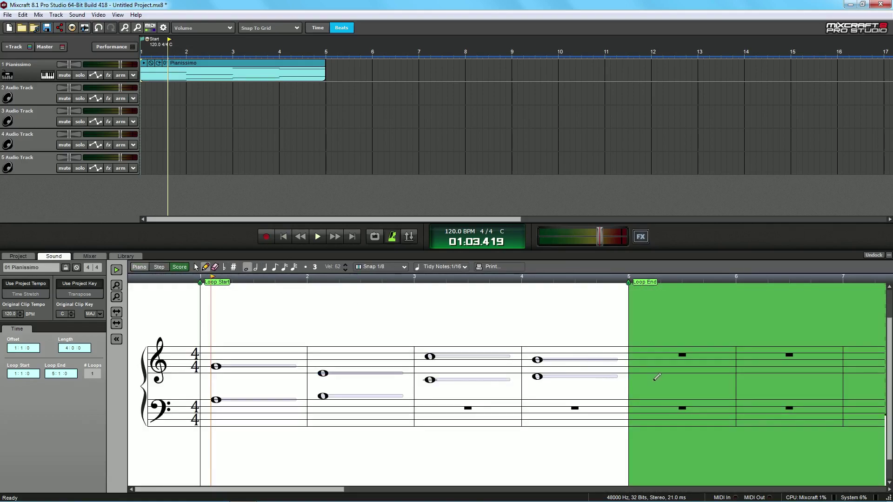
# In the piano roll, add quarter notes B4, E4, F#4 and B4 to bar 1, and show the clip as a score
pyautogui.click(145, 269)
pyautogui.moveTo(188, 302)
pyautogui.mouseDown()
pyautogui.moveTo(293, 301)
pyautogui.moveTo(208, 302)
pyautogui.mouseUp()
pyautogui.click(213, 335)
pyautogui.click(236, 325)
pyautogui.click(268, 301)
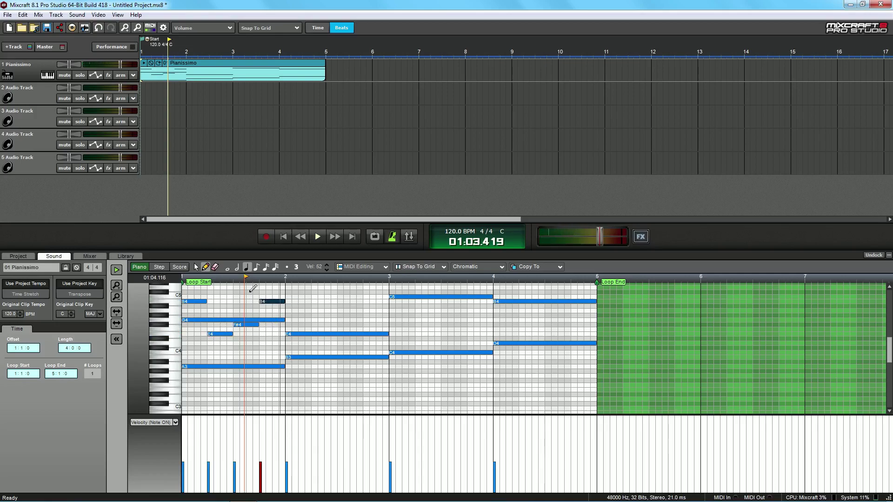
pyautogui.click(181, 267)
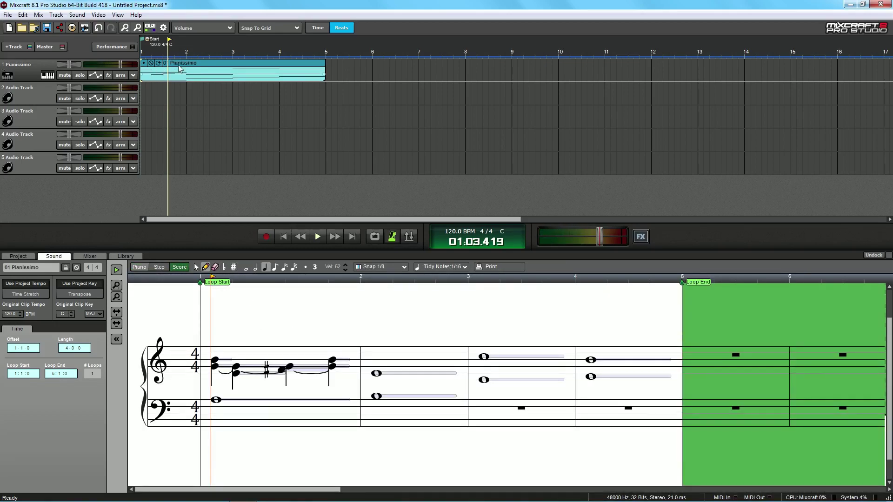
# Play the clip from the start in the score view and stop playback in bar 2
pyautogui.click(283, 237)
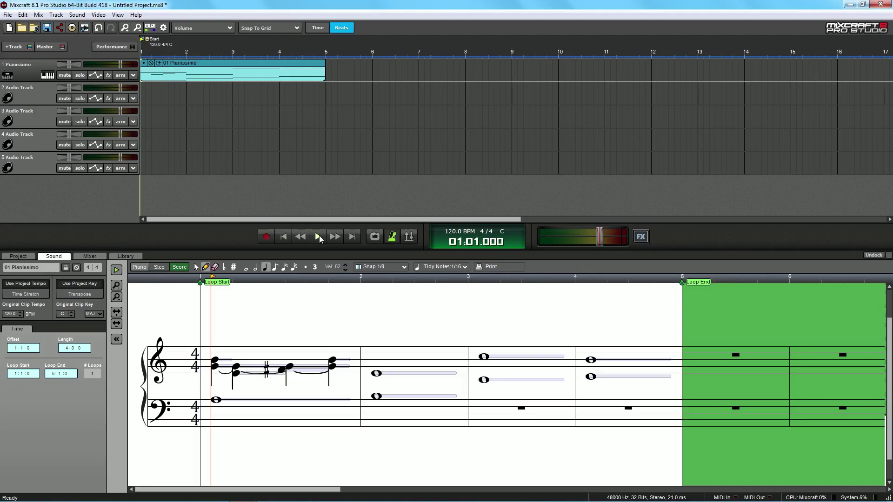
pyautogui.click(318, 236)
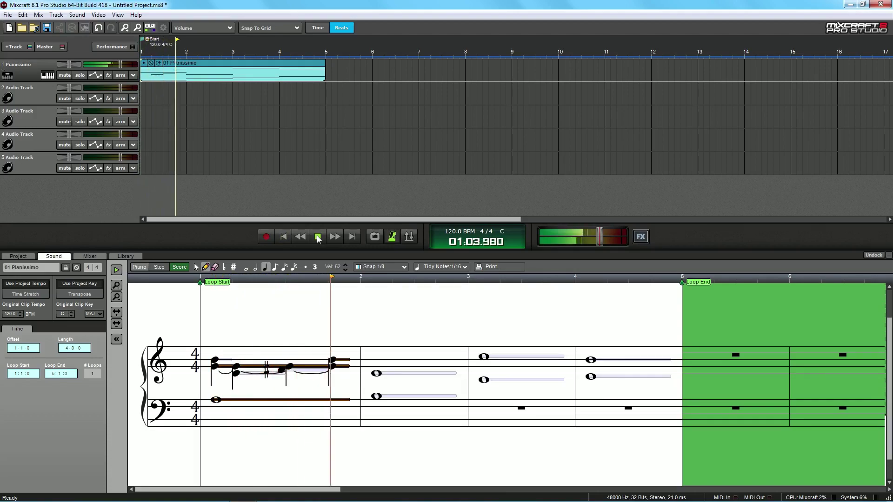
pyautogui.click(318, 237)
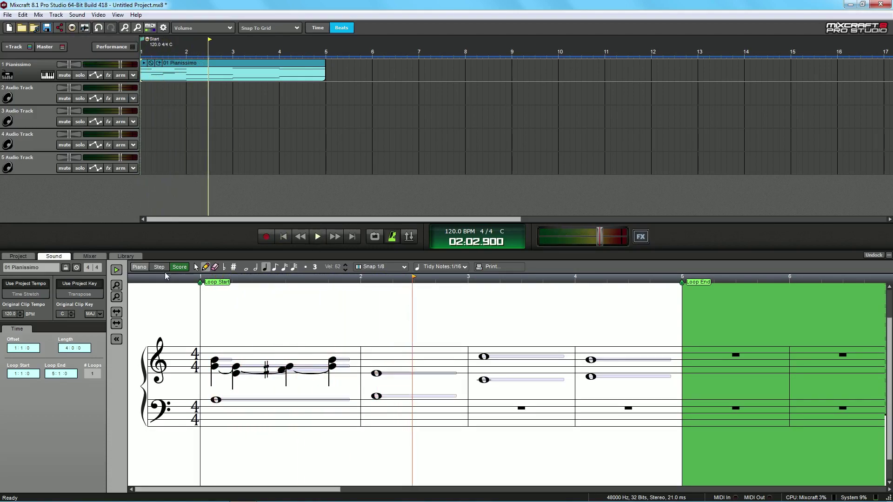
# Return to the piano roll and reduce the height of the clip editor area
pyautogui.click(139, 266)
pyautogui.moveTo(321, 250); pyautogui.dragTo(328, 286)
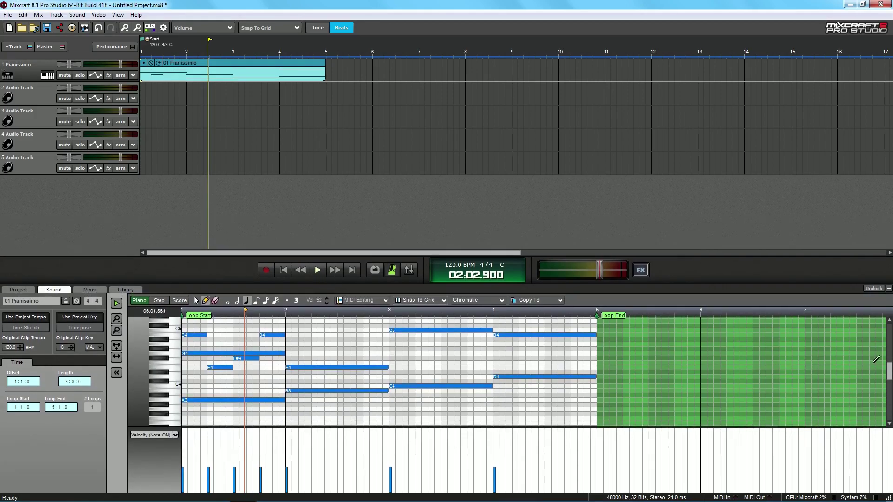
pyautogui.scroll(3, 890, 372)
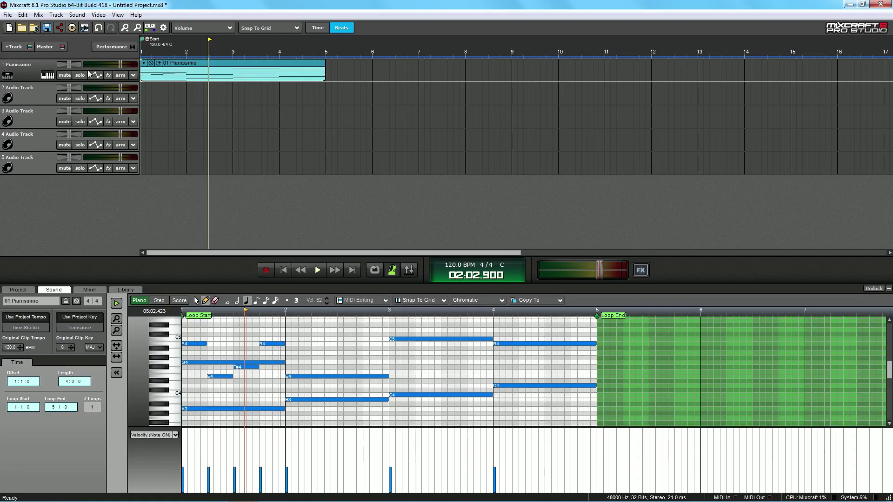
# Open the Pianissimo track's effect list and add Acoustica Reverb, finding it with the search text "rev"
pyautogui.click(109, 75)
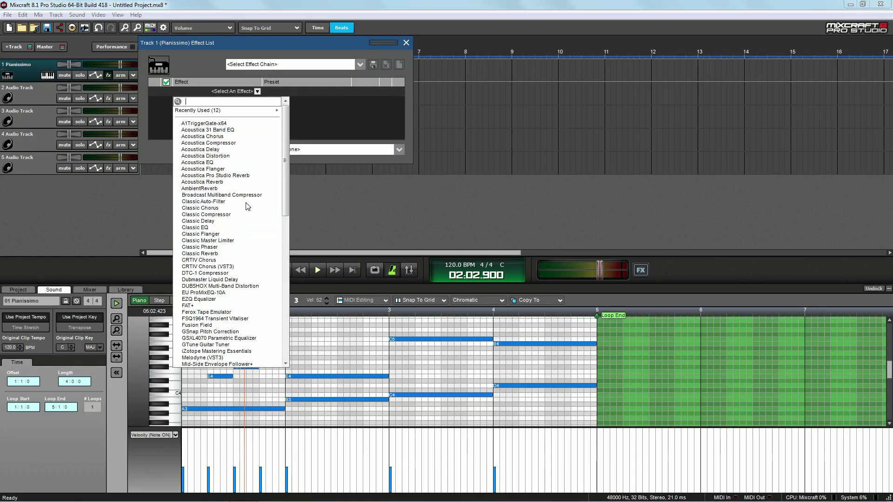
pyautogui.click(296, 49)
pyautogui.moveTo(297, 50); pyautogui.dragTo(421, 76)
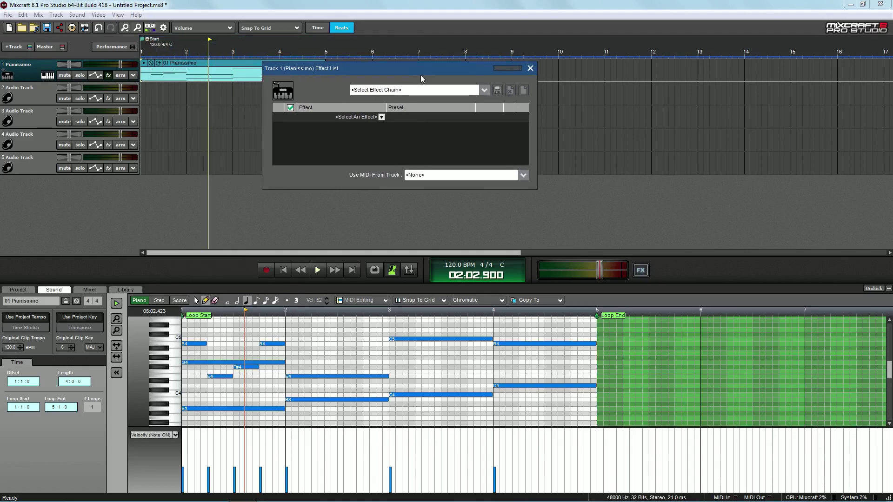
pyautogui.click(361, 117)
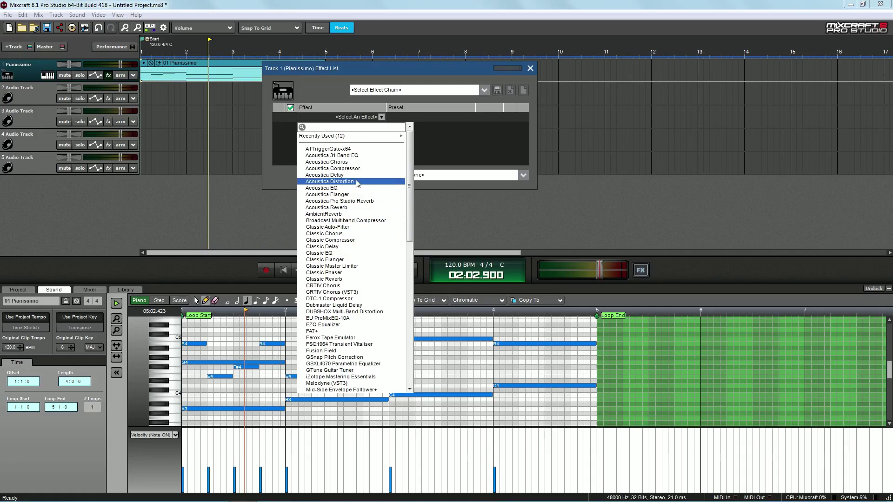
pyautogui.write('rev')
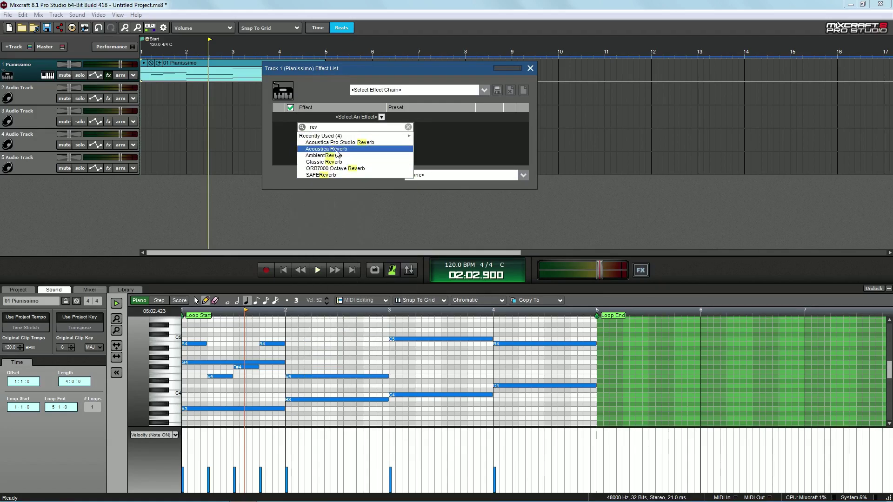
pyautogui.click(344, 149)
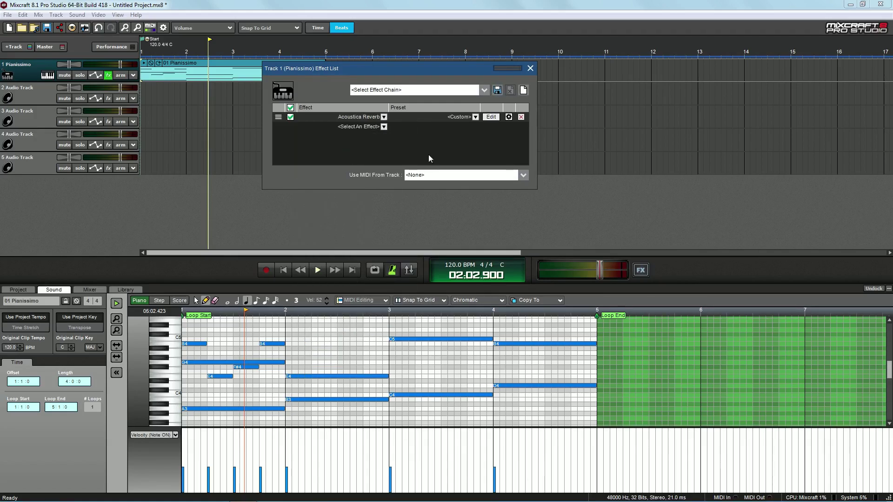
# Open the Acoustica Reverb settings window, move it clear of the effect list, and close the list
pyautogui.click(476, 117)
pyautogui.click(456, 227)
pyautogui.click(491, 117)
pyautogui.moveTo(456, 73); pyautogui.dragTo(551, 102)
pyautogui.click(530, 69)
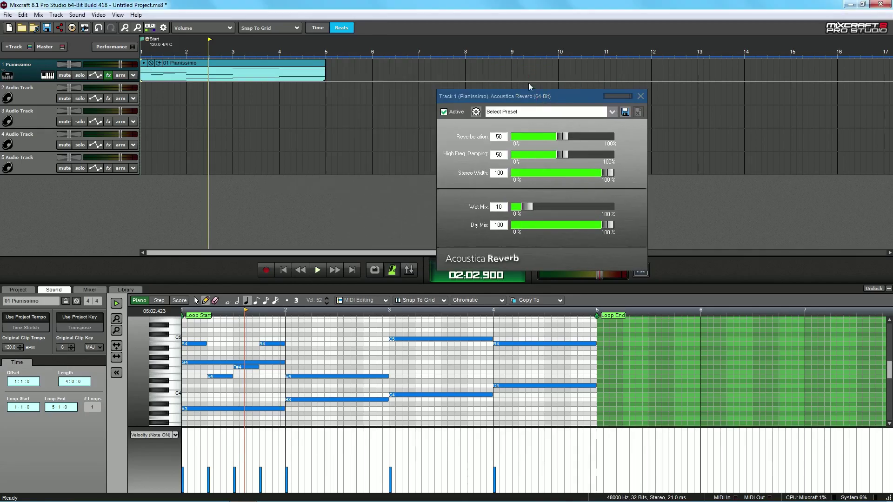
# Play the clip from the start with the reverb active and again with it bypassed, and leave the reverb active
pyautogui.click(283, 270)
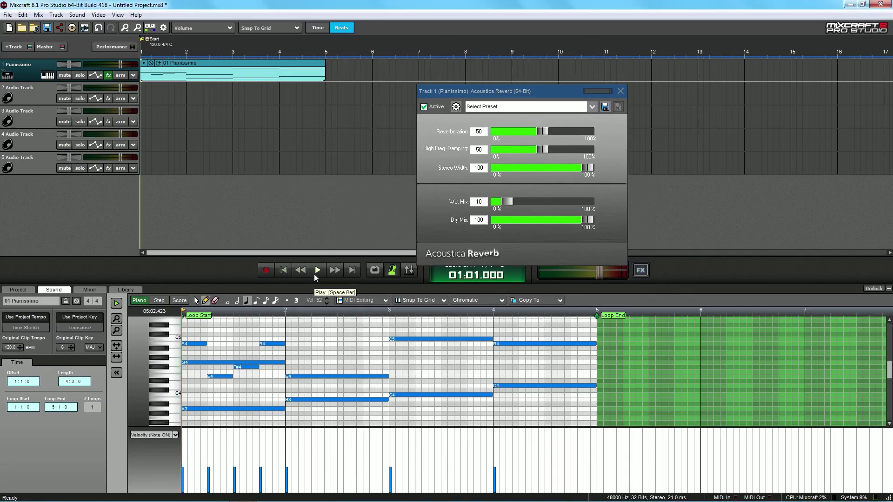
pyautogui.click(315, 275)
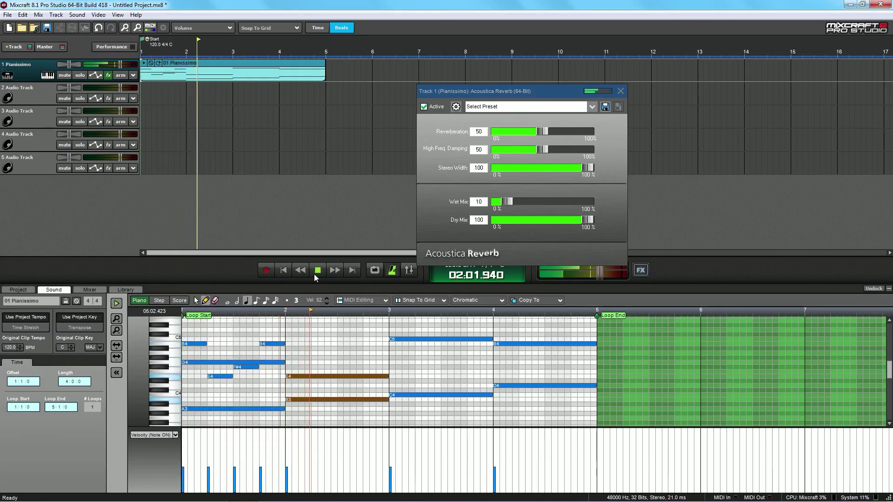
pyautogui.press('space')
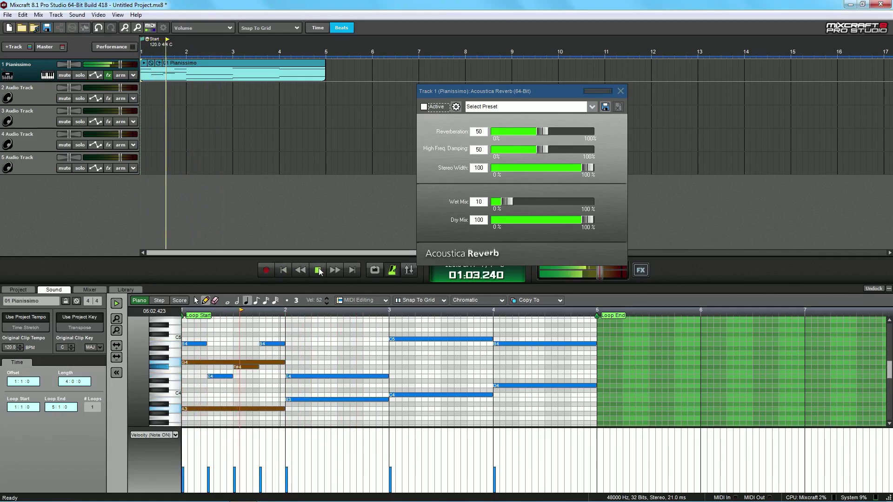
pyautogui.click(319, 270)
pyautogui.click(424, 106)
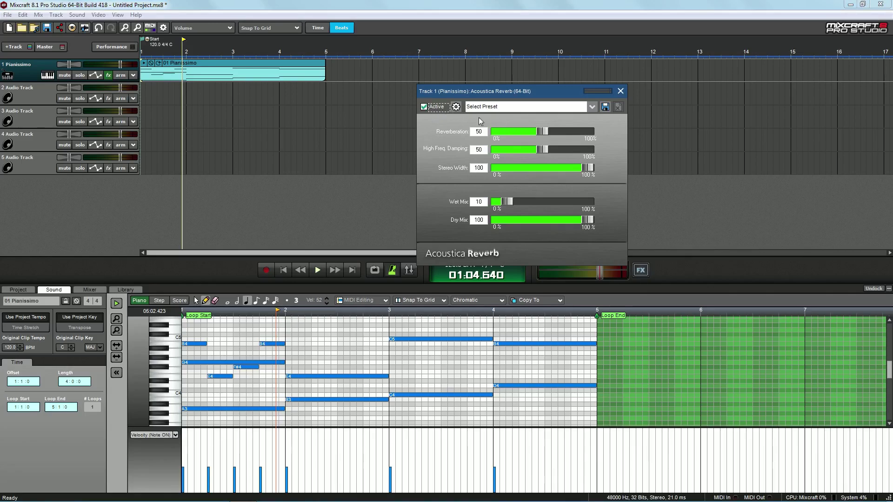
pyautogui.click(427, 107)
# Set the reverb's Reverberation to 100 and Wet Mix to 68, and play the clip from the start
pyautogui.moveTo(552, 131); pyautogui.dragTo(685, 132)
pyautogui.moveTo(525, 205); pyautogui.dragTo(561, 204)
pyautogui.click(283, 270)
pyautogui.click(318, 271)
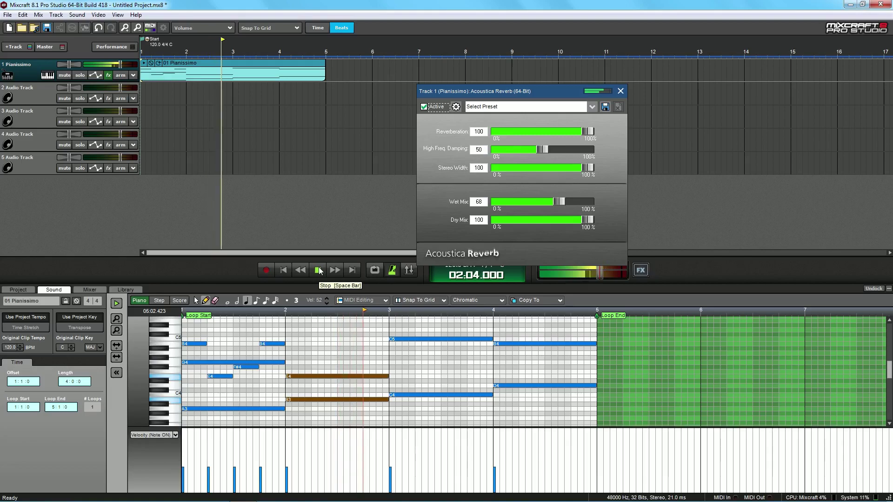
pyautogui.click(318, 270)
# Return to the start of the project, deactivate the reverb and close its settings window
pyautogui.click(283, 271)
pyautogui.click(424, 106)
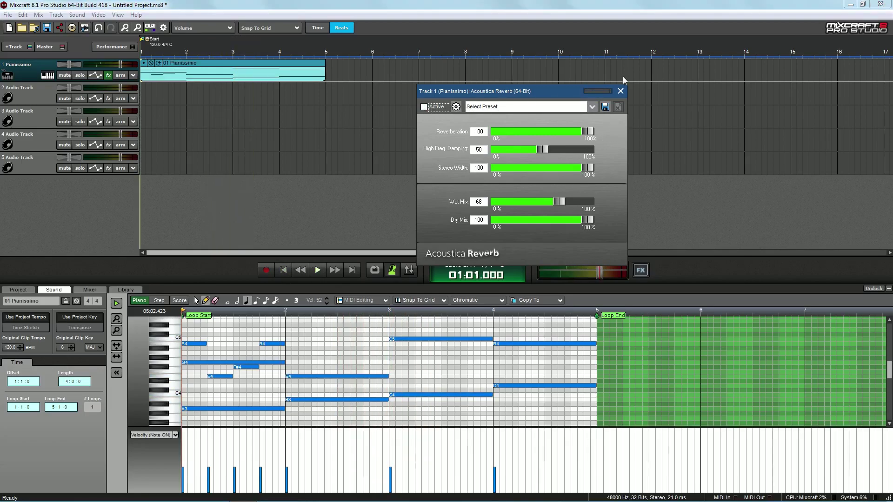
pyautogui.click(620, 90)
# Add Classic Compressor to the Pianissimo track's effect list, finding it with the search text "com"
pyautogui.click(108, 75)
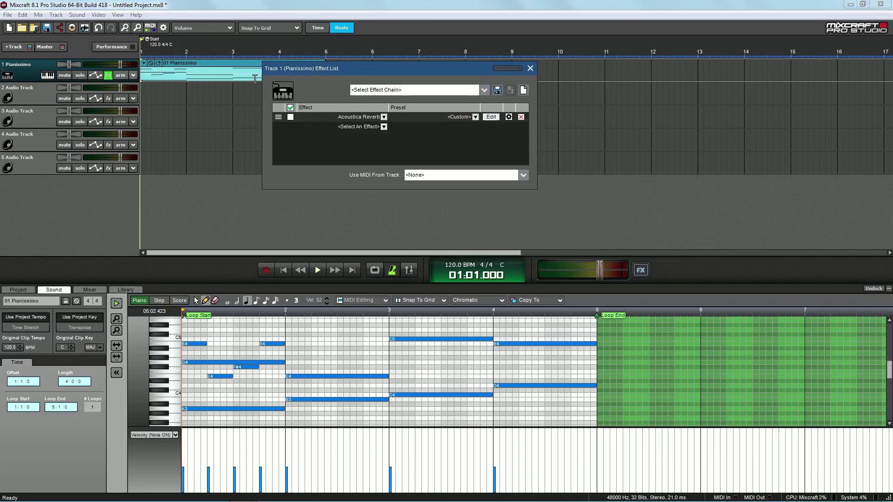
pyautogui.click(356, 127)
pyautogui.write('c')
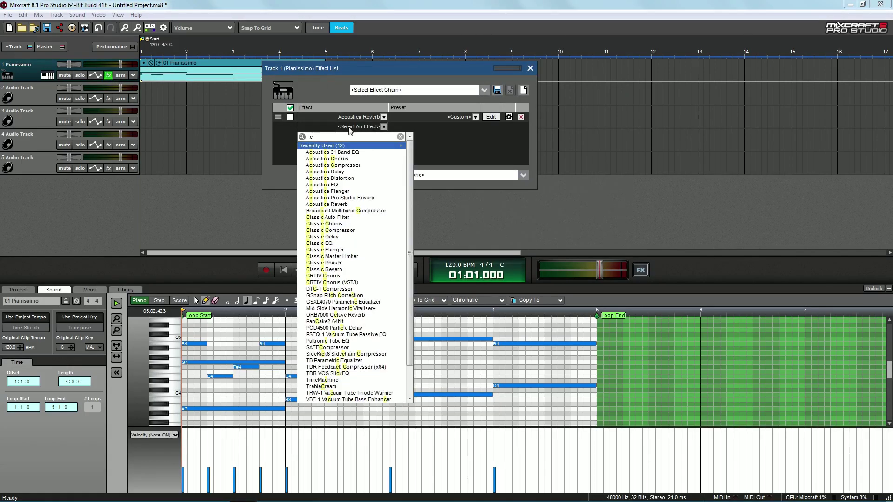
pyautogui.write('om')
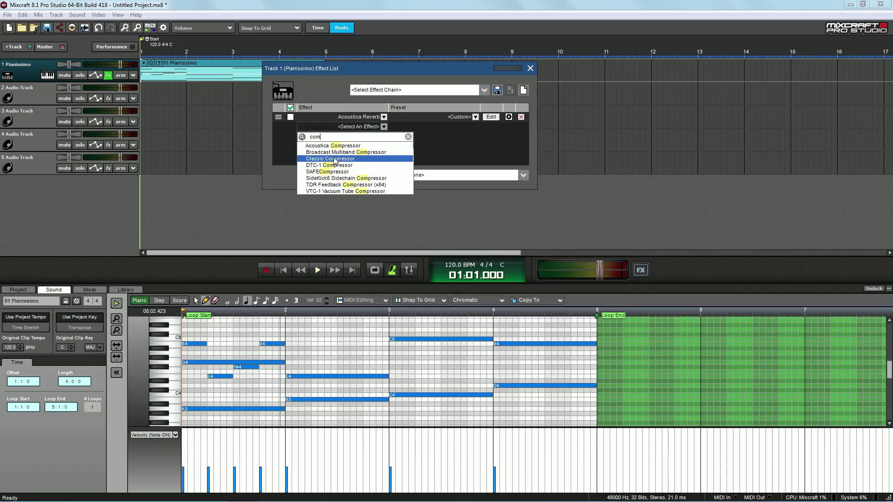
pyautogui.click(334, 159)
# Inspect the compressor's controls, choose its Mix Down preset, and remove Acoustica Reverb from the effect list
pyautogui.click(491, 128)
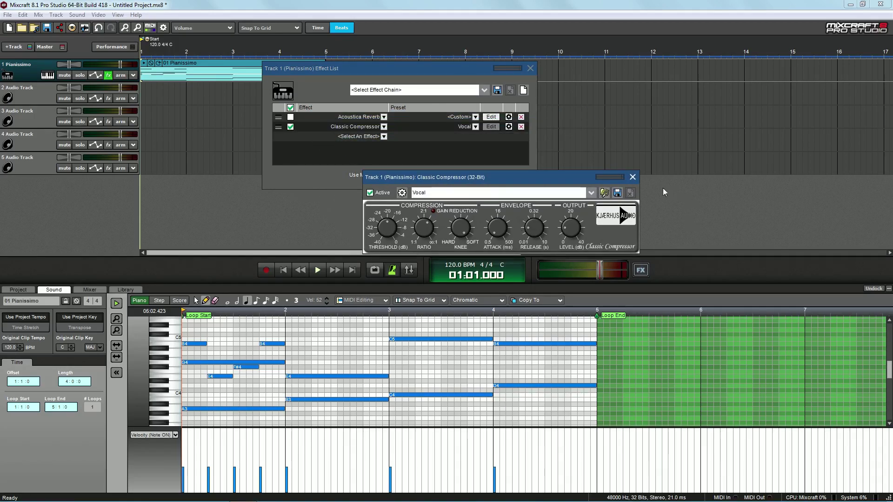
pyautogui.click(633, 177)
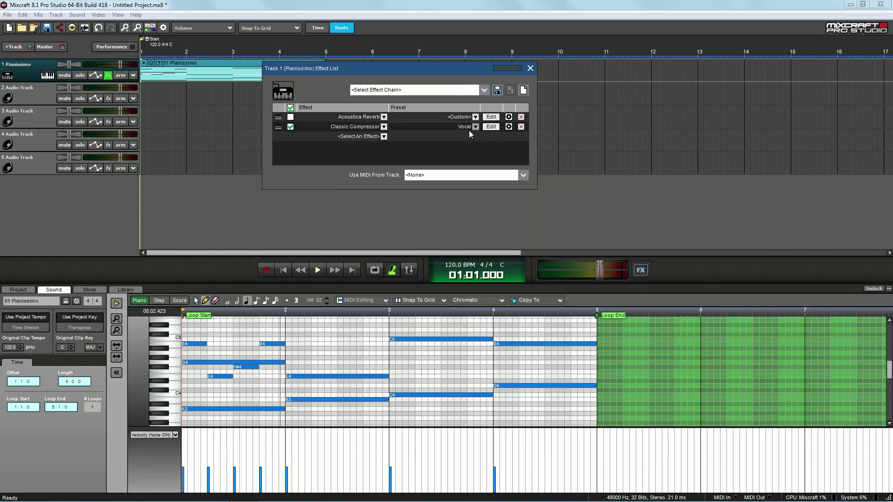
pyautogui.click(470, 129)
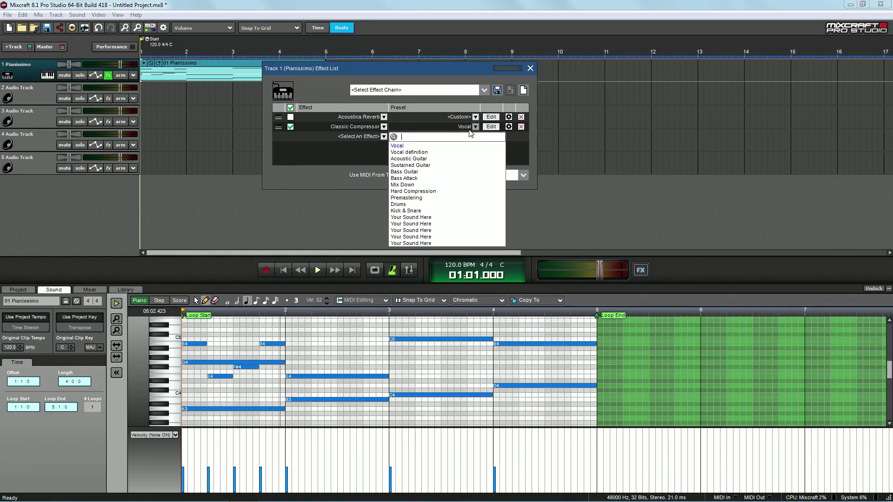
pyautogui.click(419, 185)
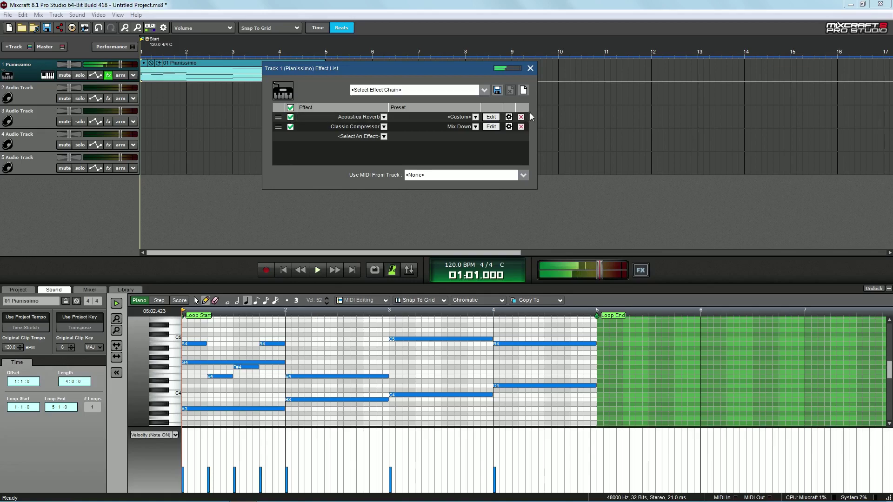
pyautogui.click(521, 117)
# Play the clip while switching the Classic Compressor off and on to compare the sound, and stop with it enabled
pyautogui.click(317, 270)
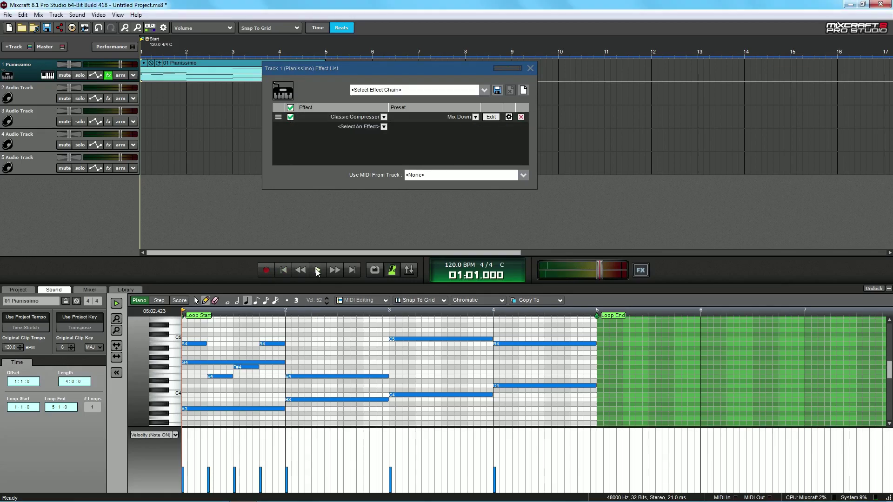
pyautogui.click(290, 117)
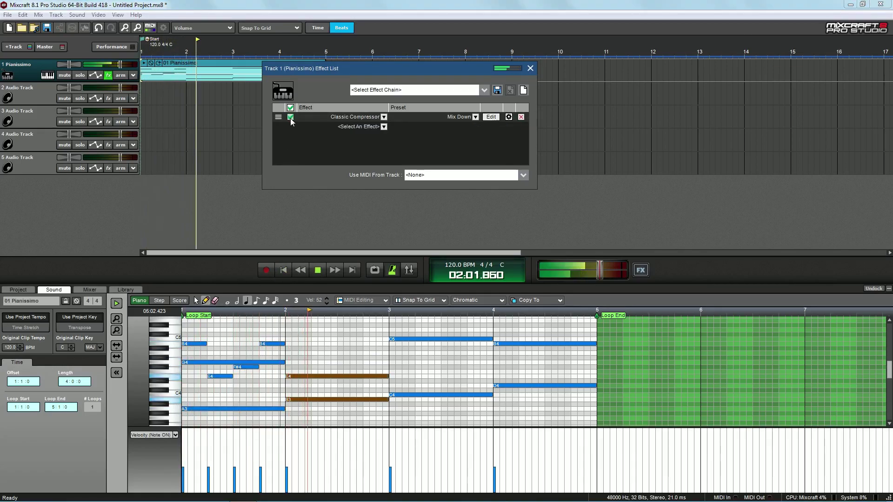
pyautogui.click(290, 117)
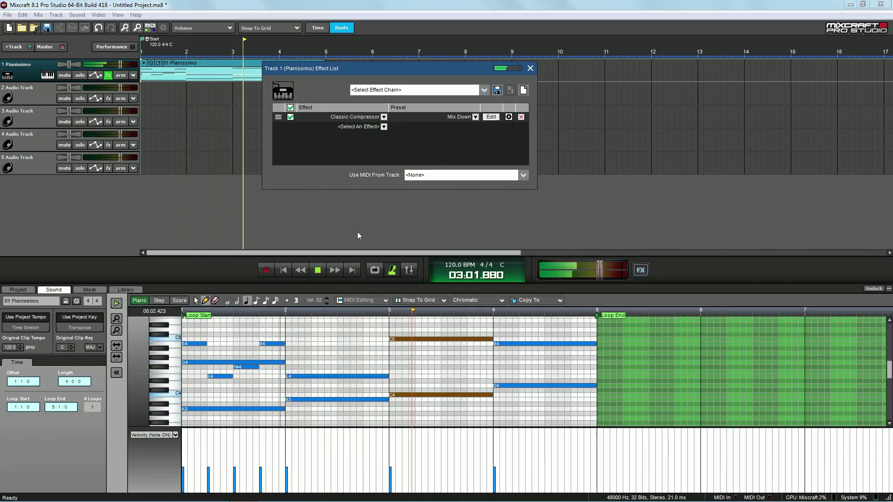
pyautogui.click(317, 270)
pyautogui.click(291, 117)
pyautogui.click(291, 117)
# Add two Classic Auto-Filter effects and a DUBSHOX Multi-Band Distortion after the compressor in the effect list
pyautogui.click(360, 127)
pyautogui.click(353, 238)
pyautogui.click(344, 137)
pyautogui.click(354, 242)
pyautogui.click(351, 147)
pyautogui.click(329, 346)
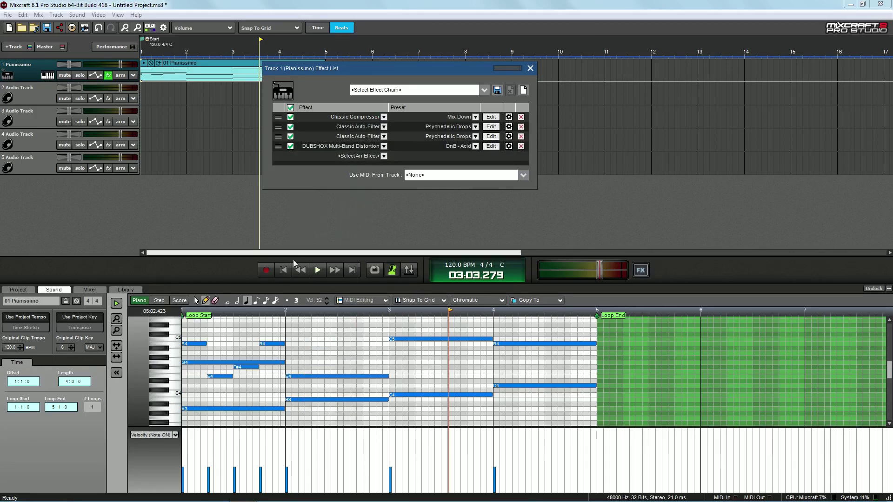
# Play the clip from the start through all four effects and stop playback in bar 2
pyautogui.click(283, 270)
pyautogui.click(318, 270)
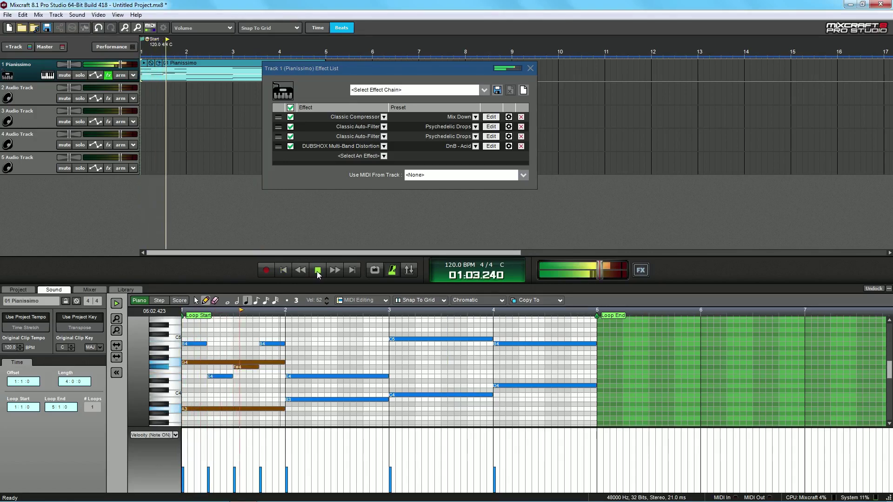
pyautogui.click(318, 271)
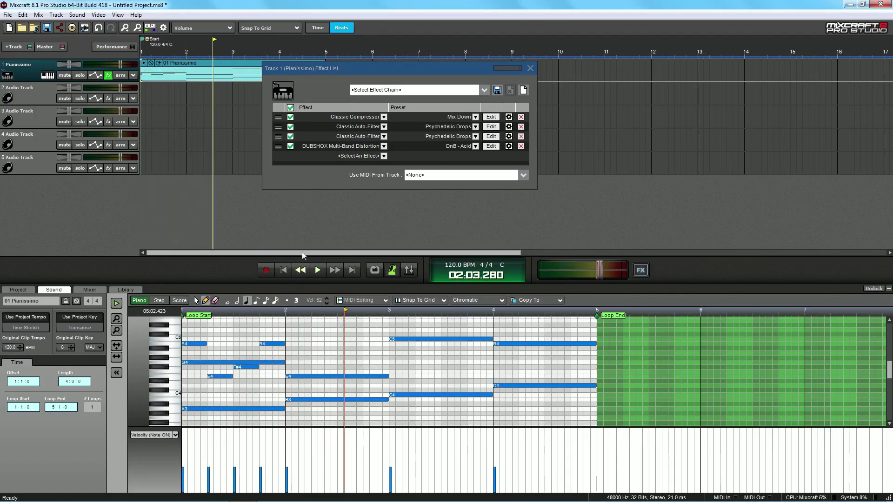
# Play the clip from the start with all track effects bypassed, re-enable them during playback to compare, and stop
pyautogui.click(291, 108)
pyautogui.click(283, 270)
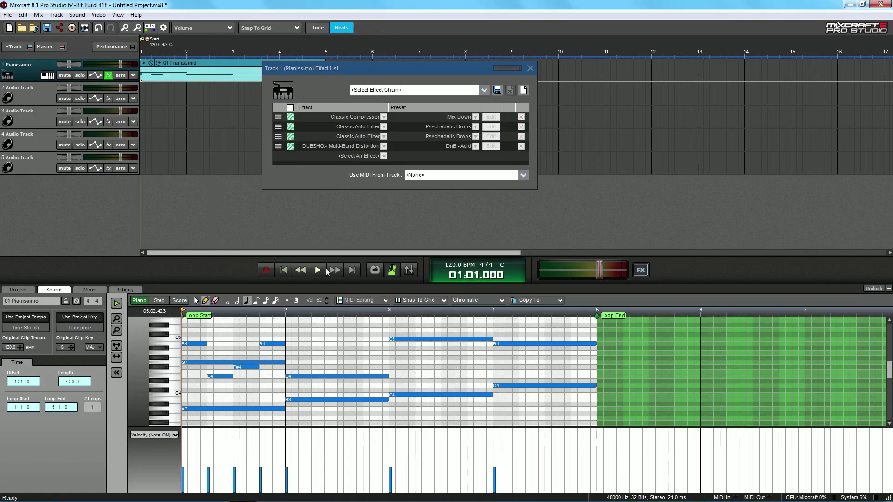
pyautogui.click(318, 270)
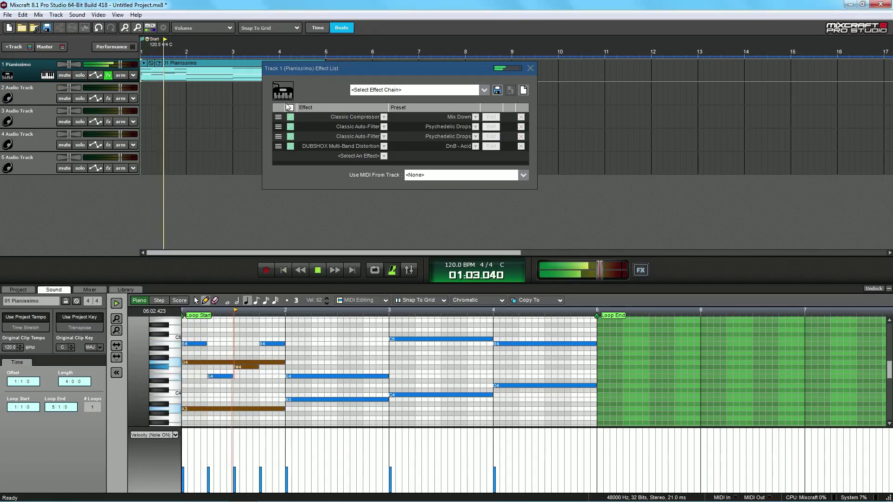
pyautogui.click(291, 108)
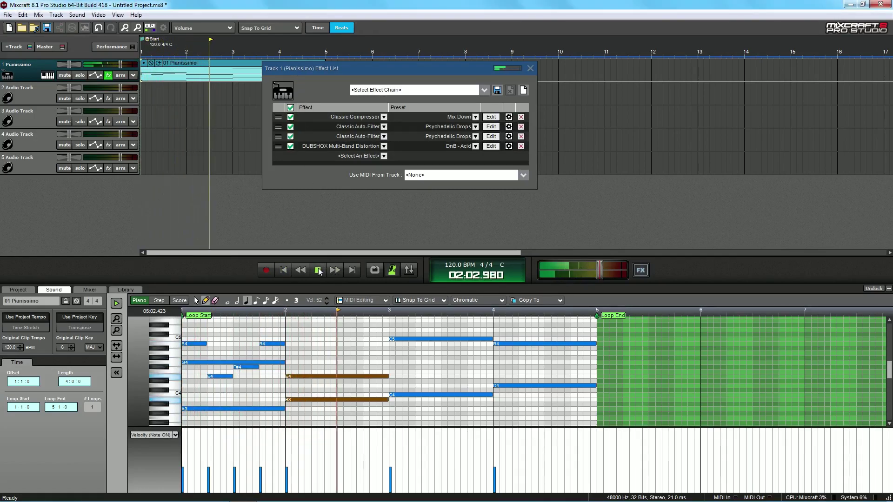
pyautogui.press('space')
# Remove all four effects from the Pianissimo track and close its effect list
pyautogui.click(521, 117)
pyautogui.click(521, 117)
pyautogui.click(521, 117)
pyautogui.click(521, 116)
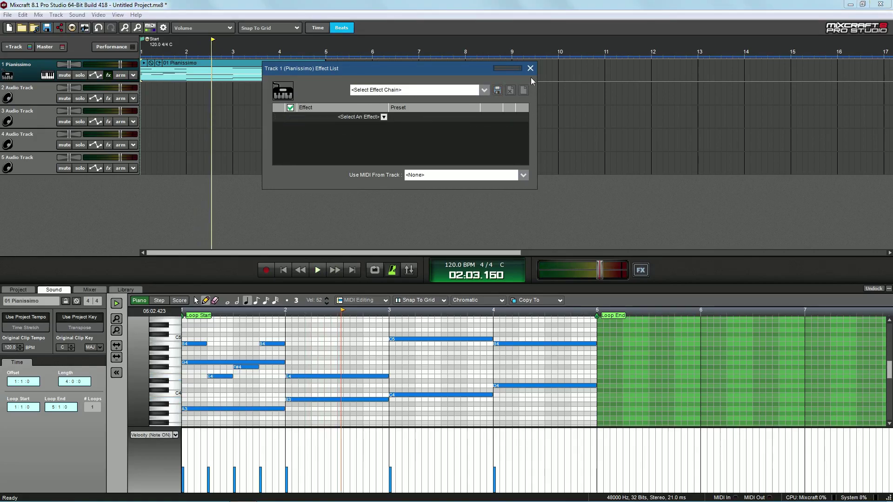
pyautogui.click(530, 68)
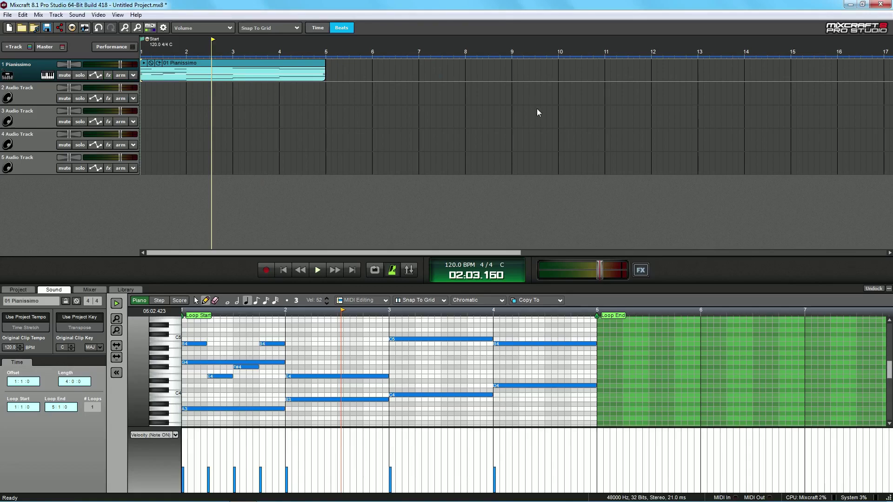
# Enable the metronome for playback and play the project from the start to hear the click
pyautogui.click(392, 271)
pyautogui.moveTo(420, 205); pyautogui.dragTo(448, 120)
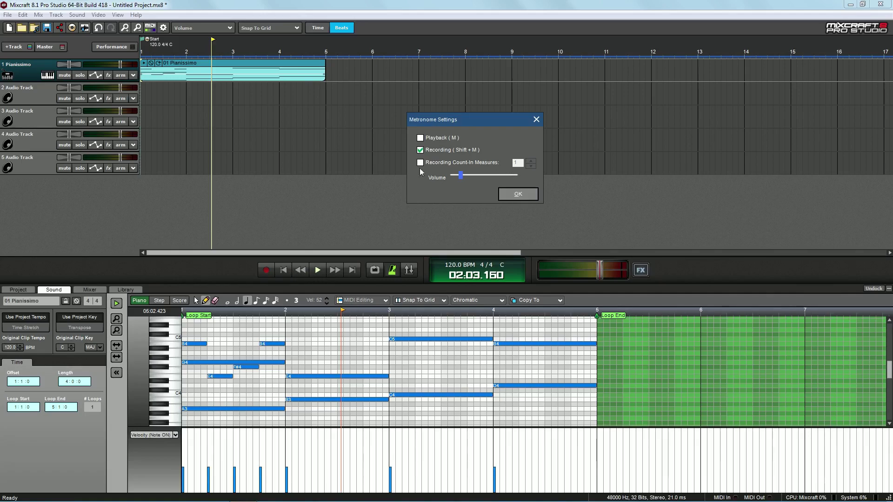
pyautogui.click(421, 138)
pyautogui.click(517, 194)
pyautogui.click(283, 272)
pyautogui.click(320, 272)
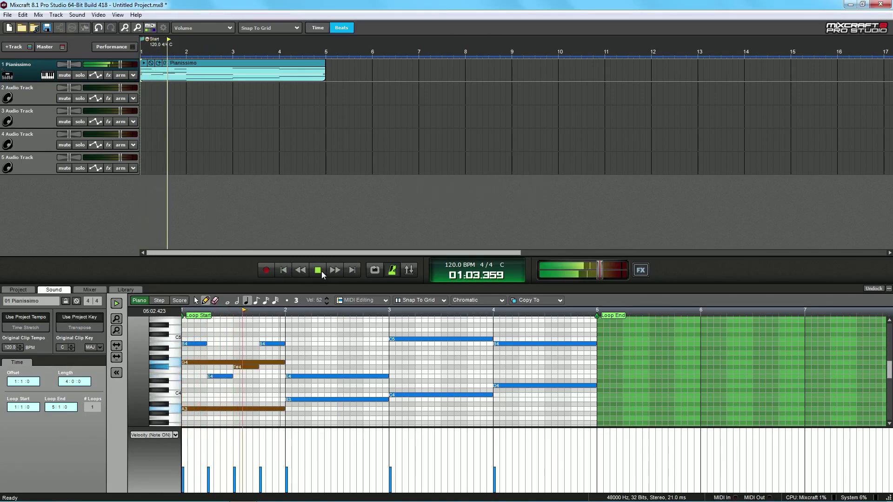
pyautogui.click(318, 270)
# Turn off the metronome for playback and the recording count-in, keeping it enabled only for recording
pyautogui.rightClick(392, 270)
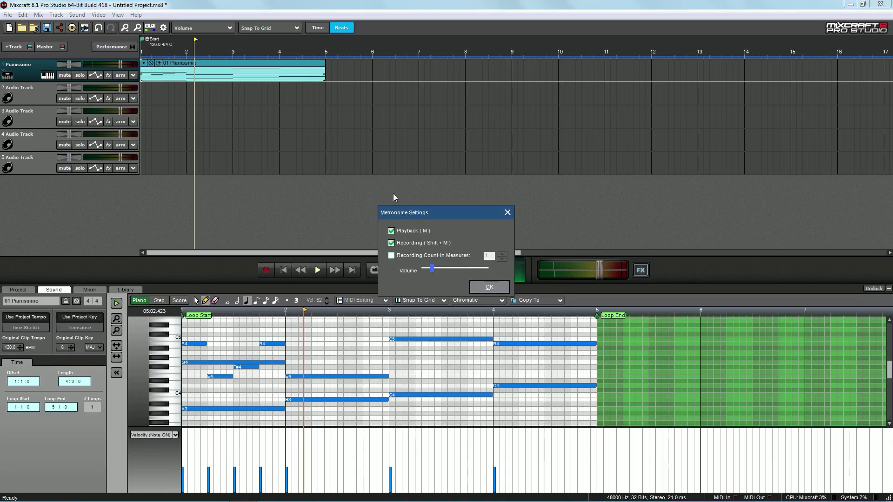
pyautogui.click(402, 257)
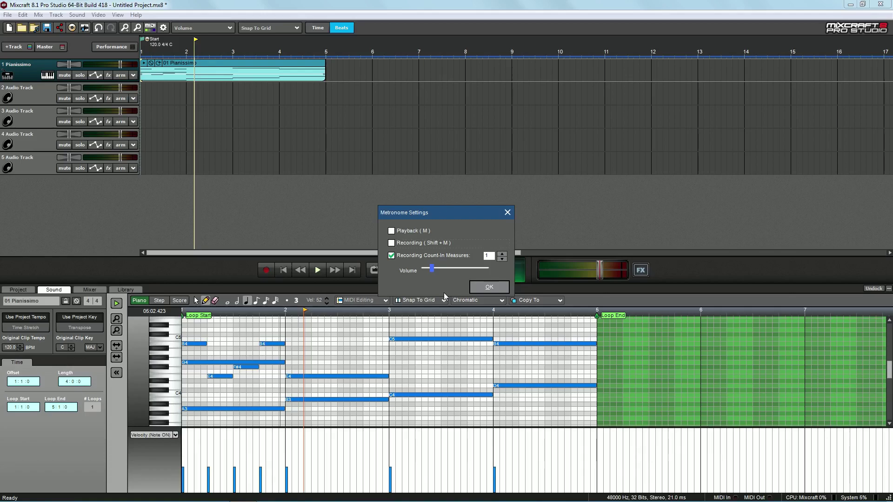
pyautogui.click(424, 255)
pyautogui.click(422, 243)
pyautogui.click(485, 287)
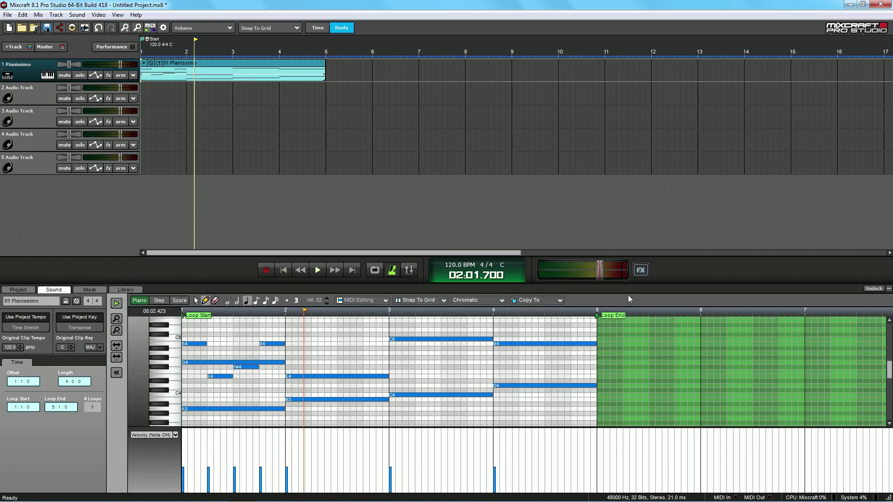
# View the effects available for the master track and close its effect list without adding any
pyautogui.click(641, 271)
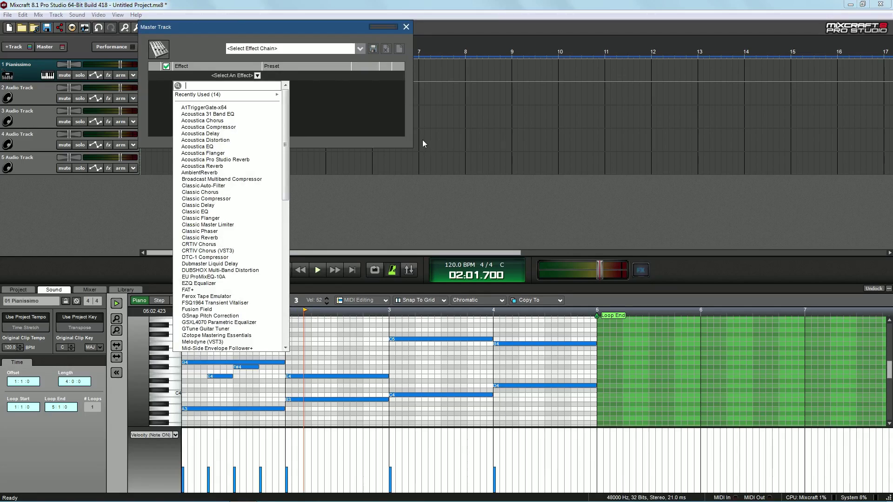
pyautogui.click(406, 27)
pyautogui.click(406, 27)
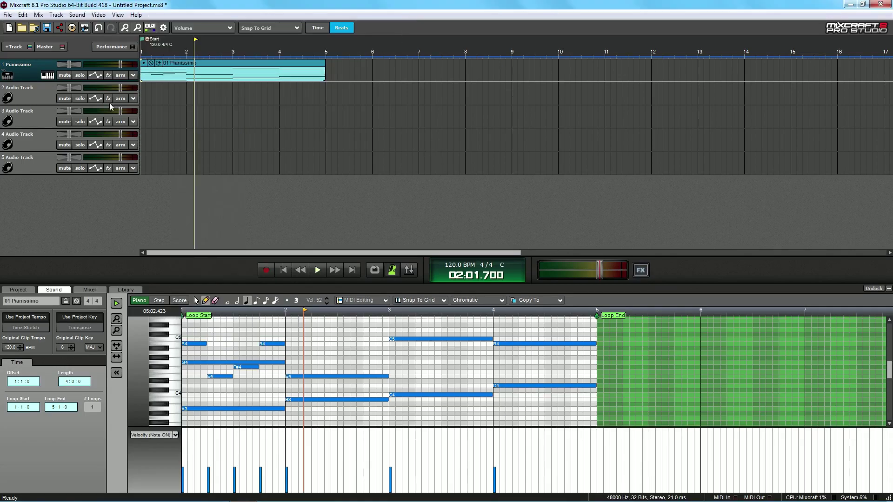
# Move the Pianissimo clip along its track so that it starts at bar 5
pyautogui.click(188, 92)
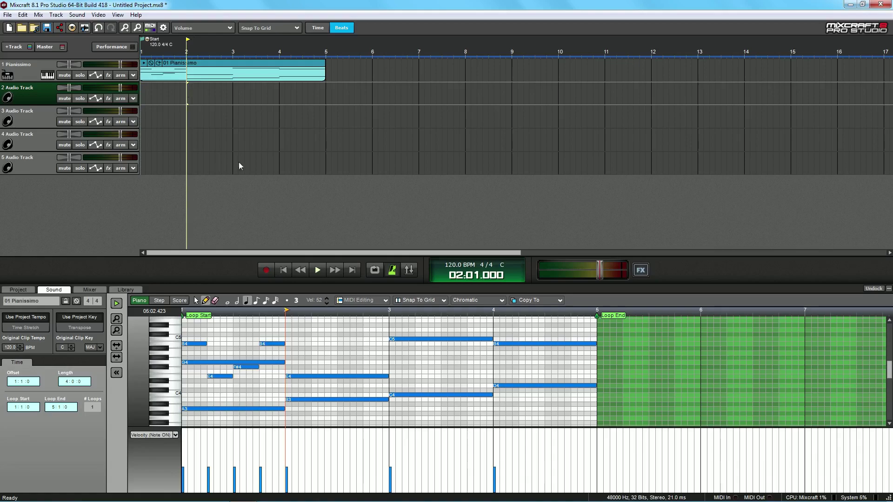
pyautogui.moveTo(230, 65); pyautogui.dragTo(419, 68)
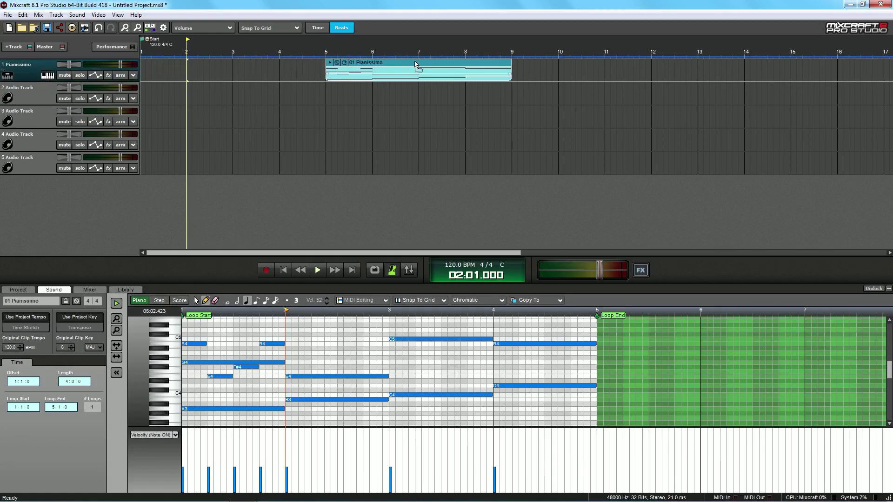
# Record a take on audio track 2 from bar 3 with its current input, and stop recording
pyautogui.click(231, 94)
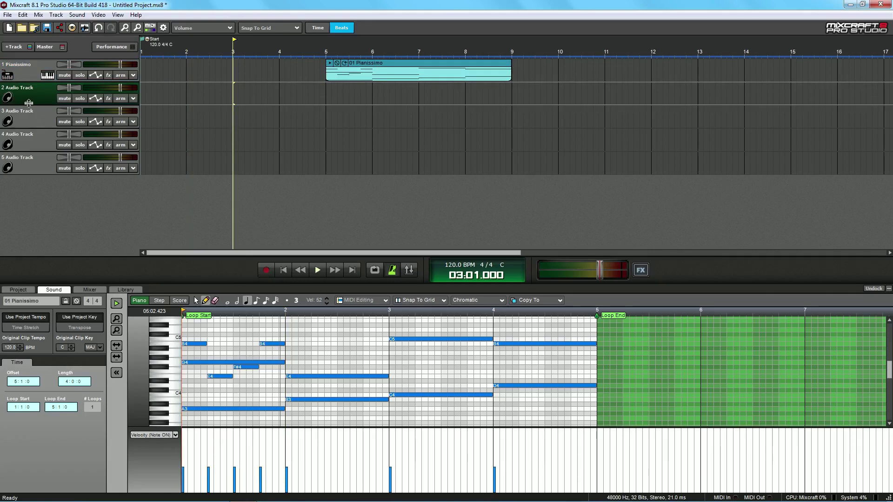
pyautogui.click(266, 270)
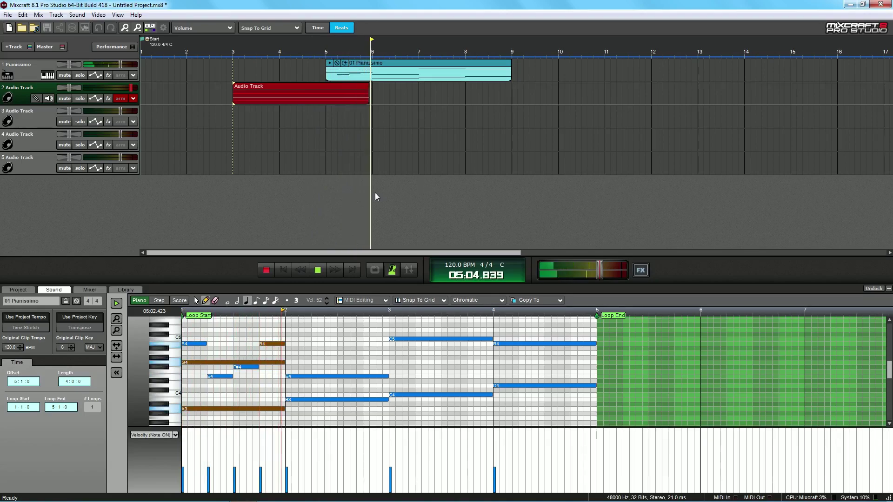
pyautogui.click(318, 271)
pyautogui.press('Left')
pyautogui.press('Left')
pyautogui.press('Left')
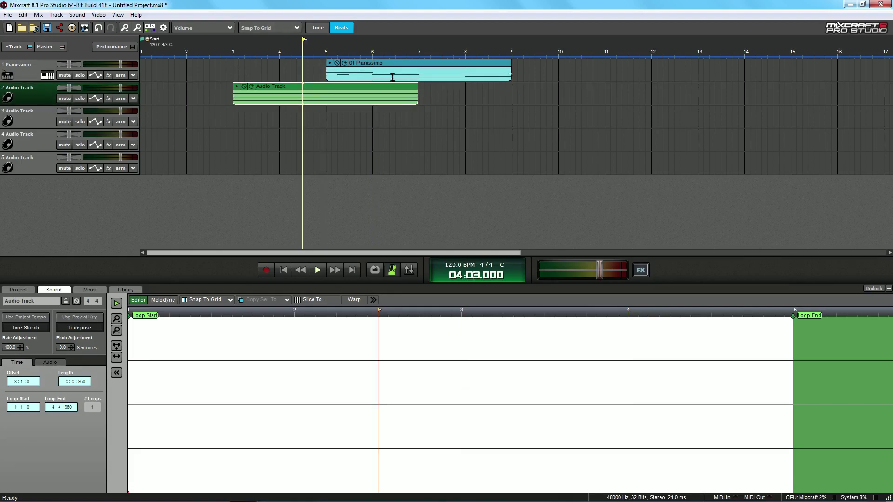
# Set the recording input of audio track 2 to Microphone (3- USB PnP Audio Device)
pyautogui.click(133, 99)
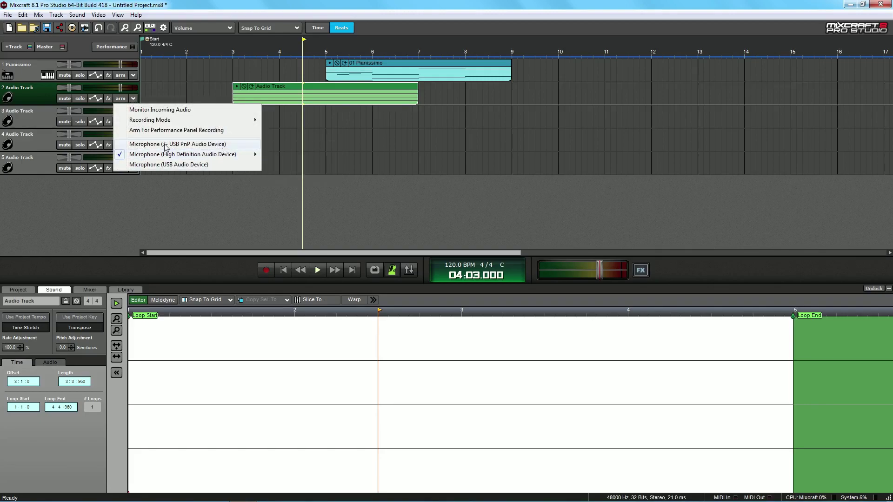
pyautogui.moveTo(173, 159)
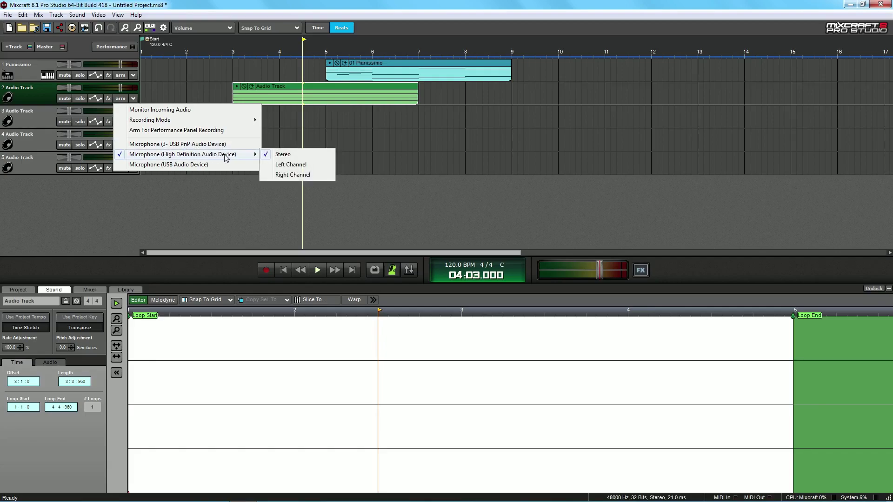
pyautogui.click(168, 144)
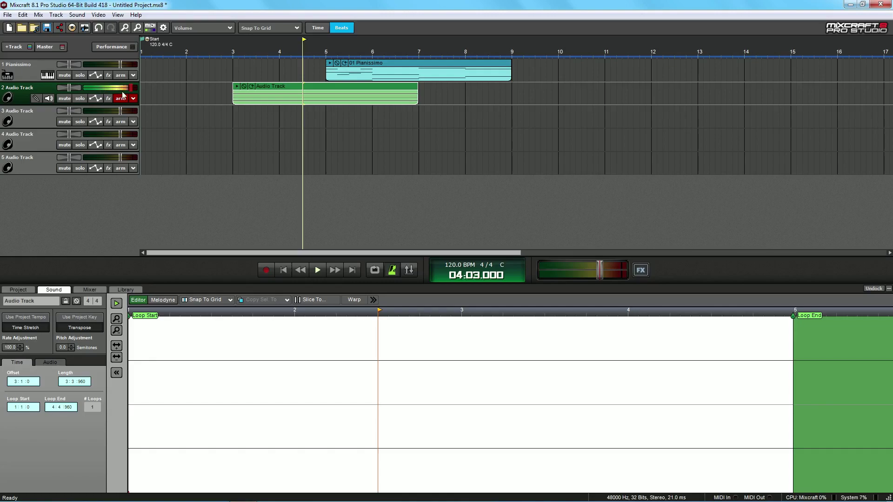
# Delete the empty take on audio track 2 and record a new one from bar 3 beat 4 until bar 9
pyautogui.click(274, 87)
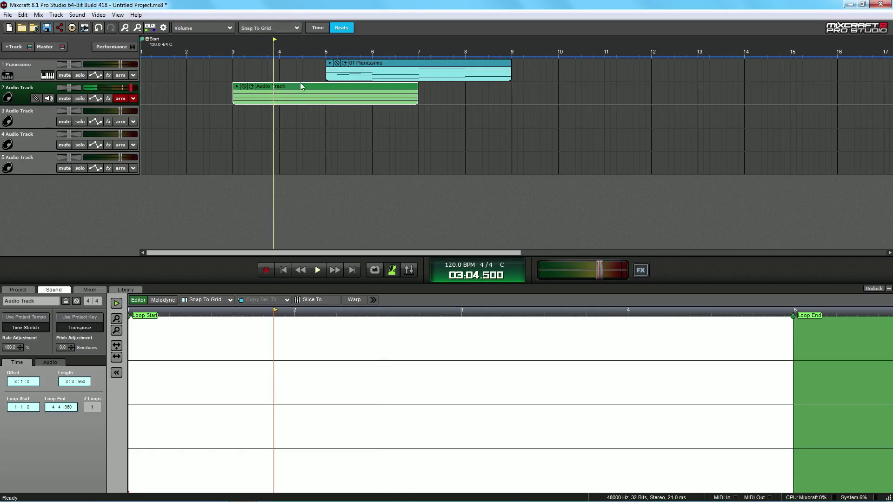
pyautogui.press('Delete')
pyautogui.click(268, 104)
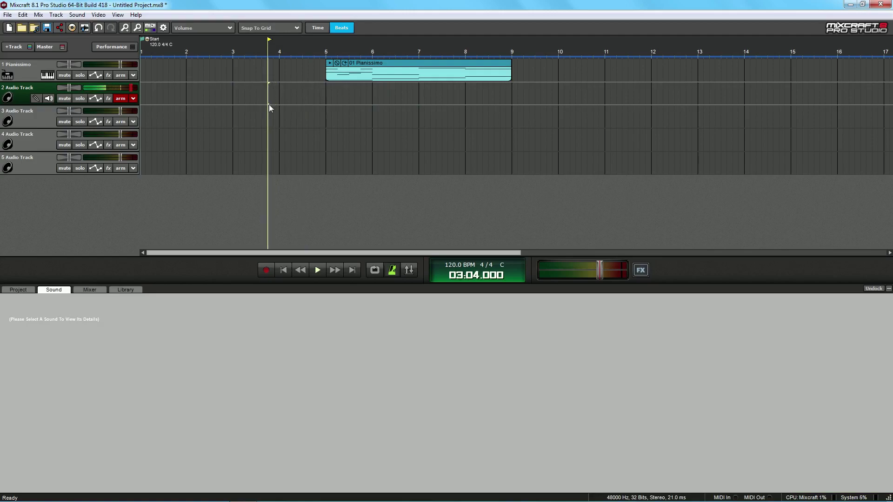
pyautogui.click(266, 270)
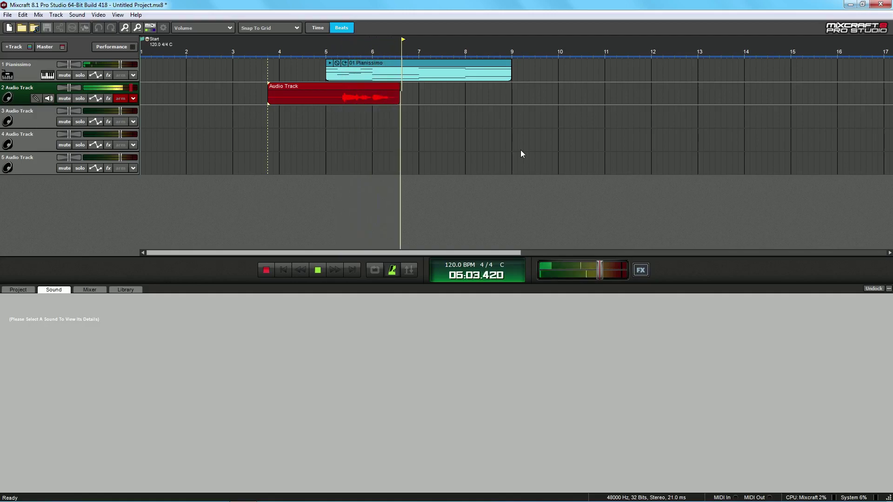
pyautogui.click(318, 270)
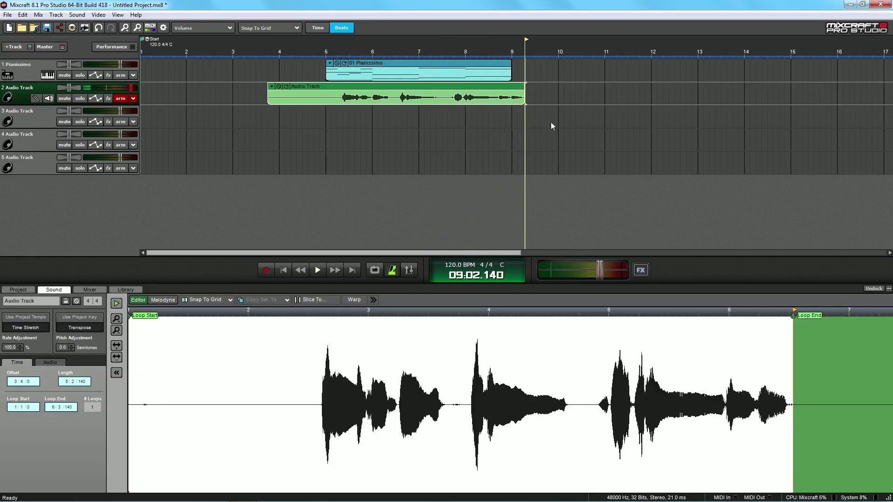
# Solo audio track 2, play the recording from bar 5, then stop and turn solo off
pyautogui.click(325, 116)
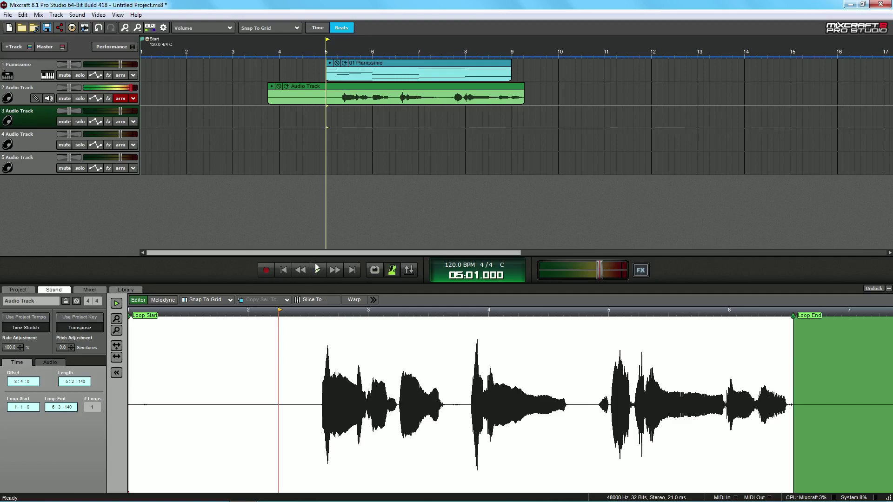
pyautogui.click(80, 98)
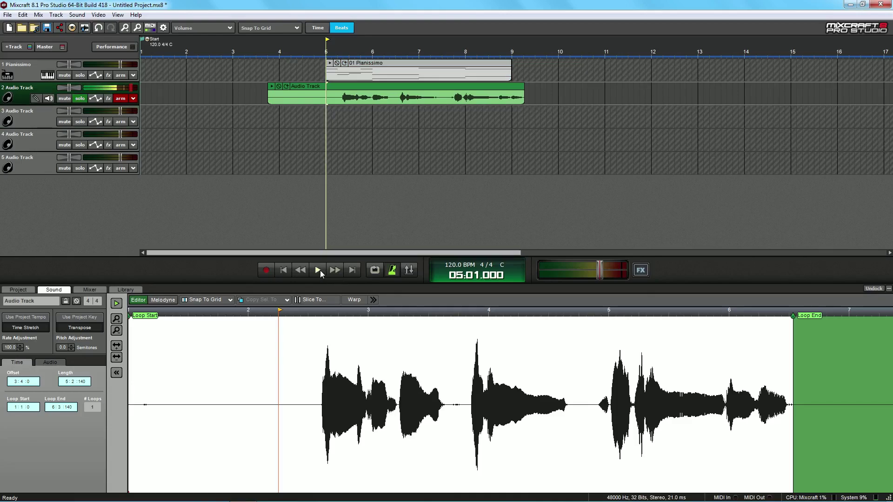
pyautogui.click(319, 270)
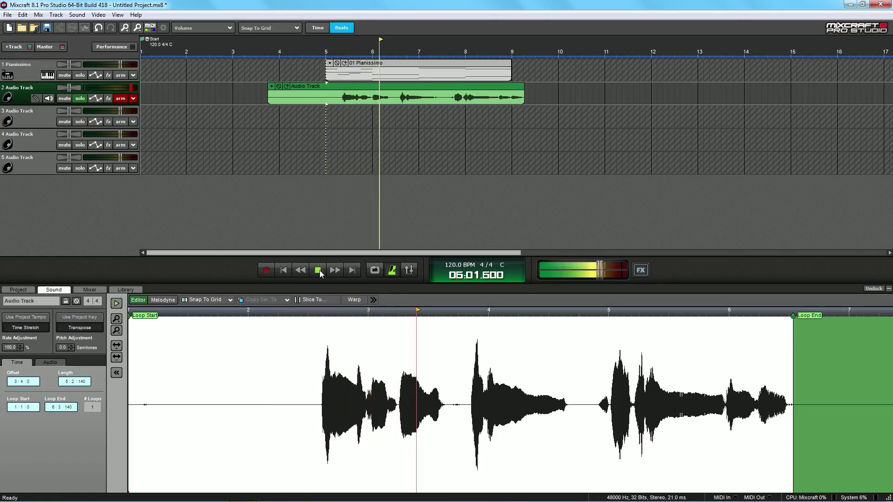
pyautogui.click(319, 271)
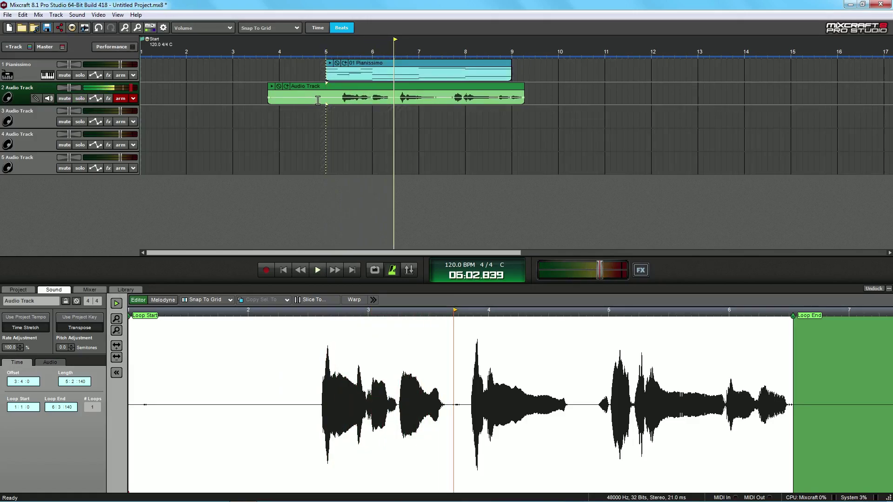
# Play the recording together with the Pianissimo clip from bar 5 and stop in bar 6
pyautogui.click(327, 121)
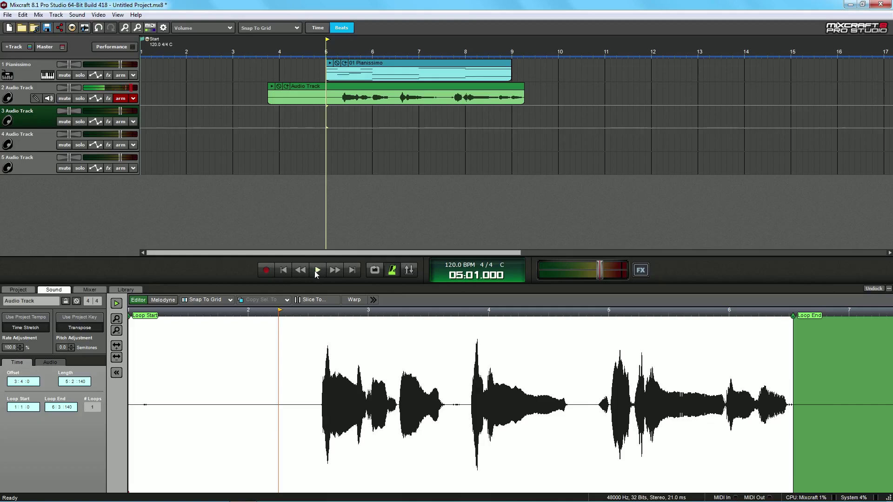
pyautogui.click(318, 271)
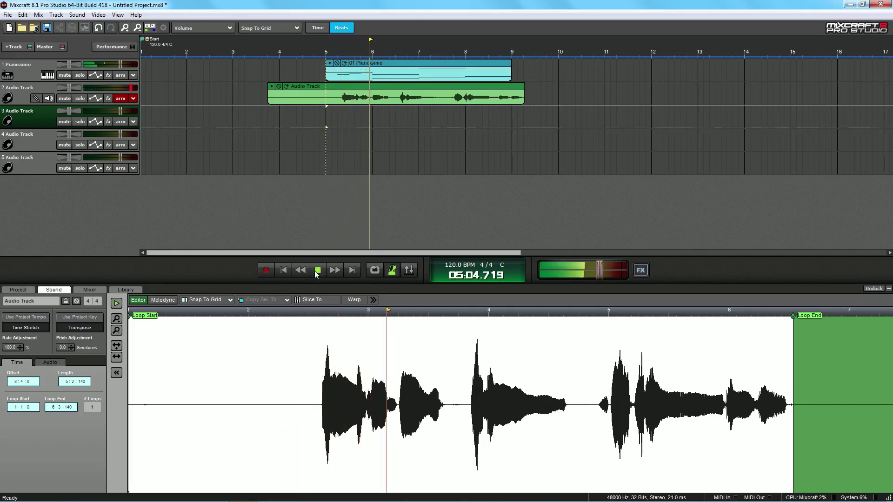
pyautogui.click(315, 272)
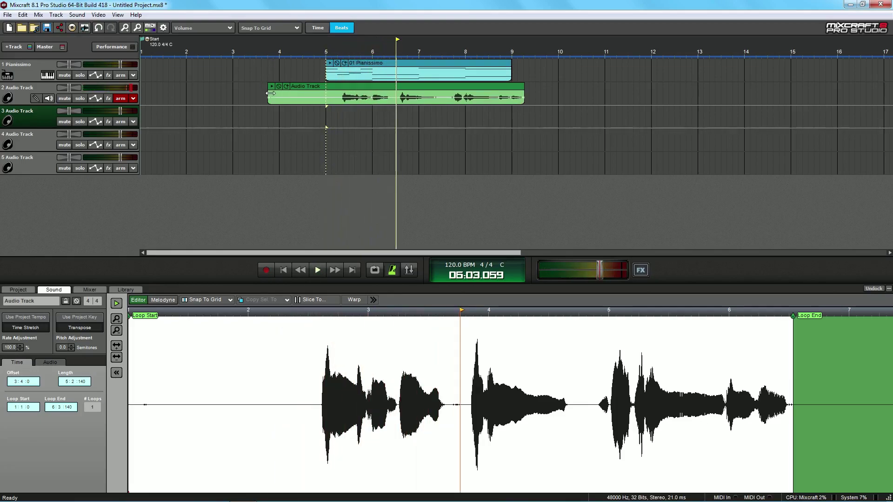
# Trim the start of the recorded clip to bar 5, return the playhead there, and solo audio track 2
pyautogui.moveTo(270, 93); pyautogui.dragTo(327, 93)
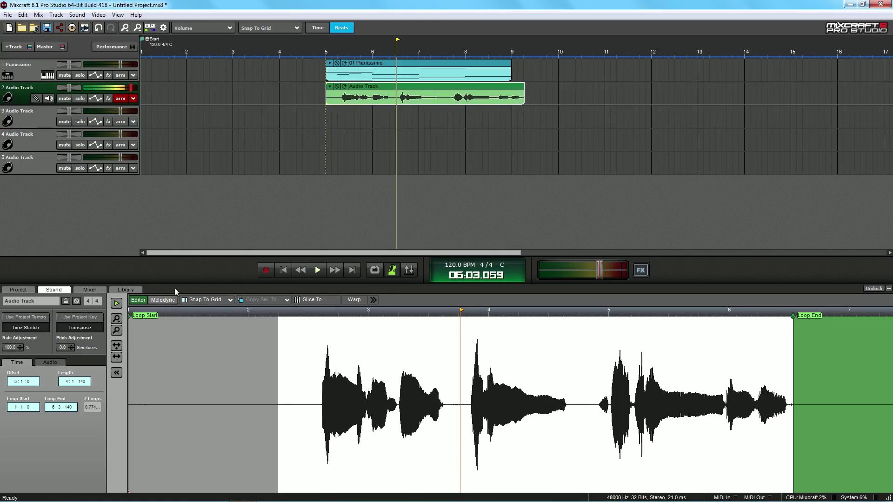
pyautogui.click(311, 138)
pyautogui.click(80, 98)
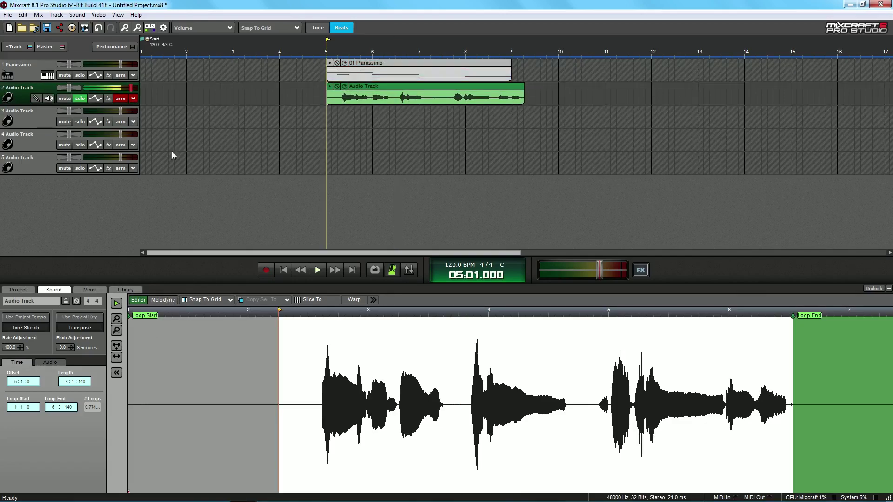
# Raise the recorded clip's noise reduction and place its noise sample region in the silent lead-in just before the clip's bar 2
pyautogui.click(47, 367)
pyautogui.moveTo(38, 391); pyautogui.dragTo(62, 395)
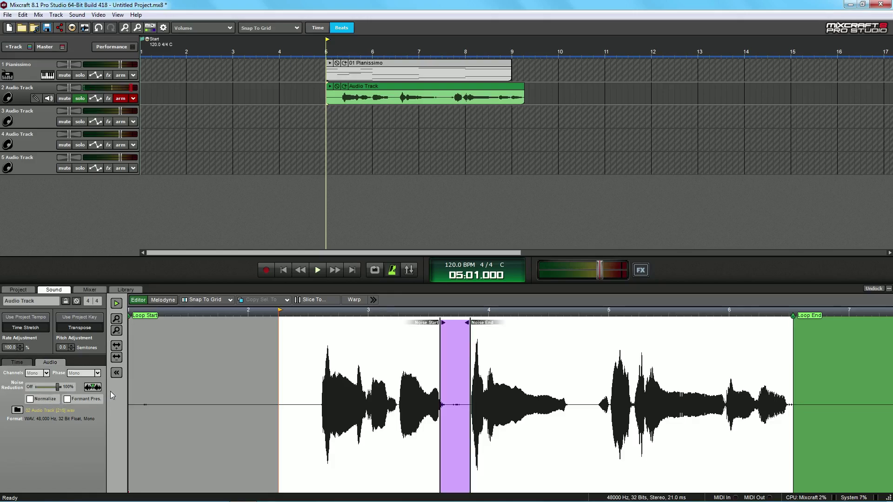
pyautogui.click(93, 387)
pyautogui.click(92, 388)
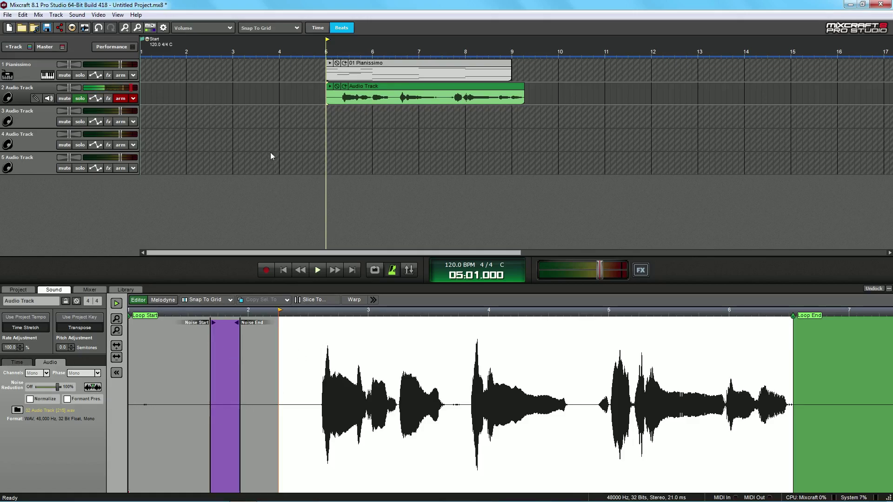
# Play the soloed recording from bar 5 into bar 6, turn solo off and place the playhead at beat 4 of bar 4
pyautogui.click(318, 271)
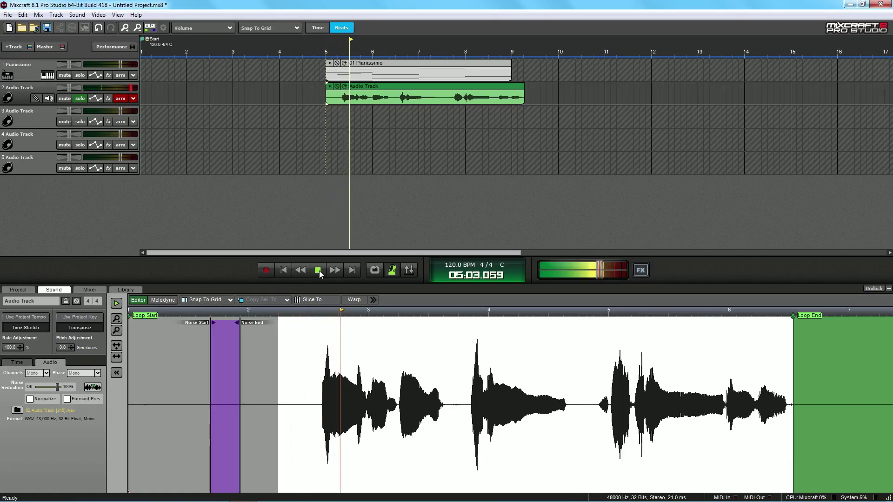
pyautogui.click(318, 272)
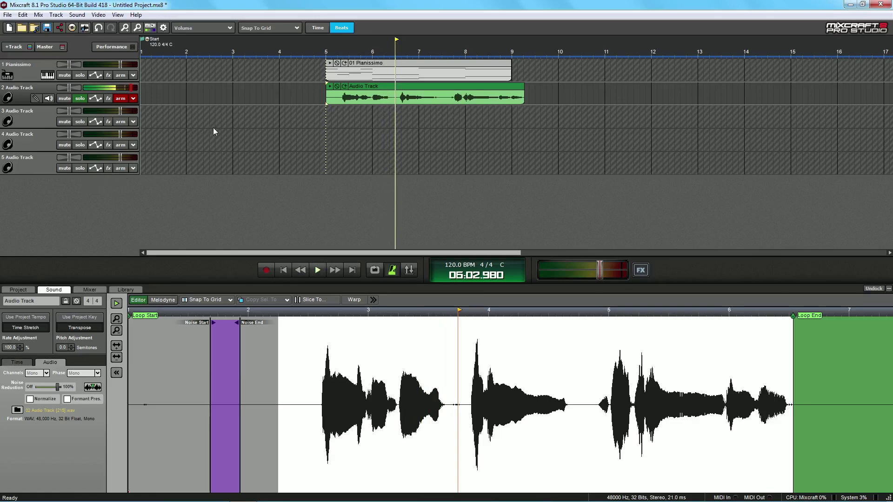
pyautogui.click(314, 97)
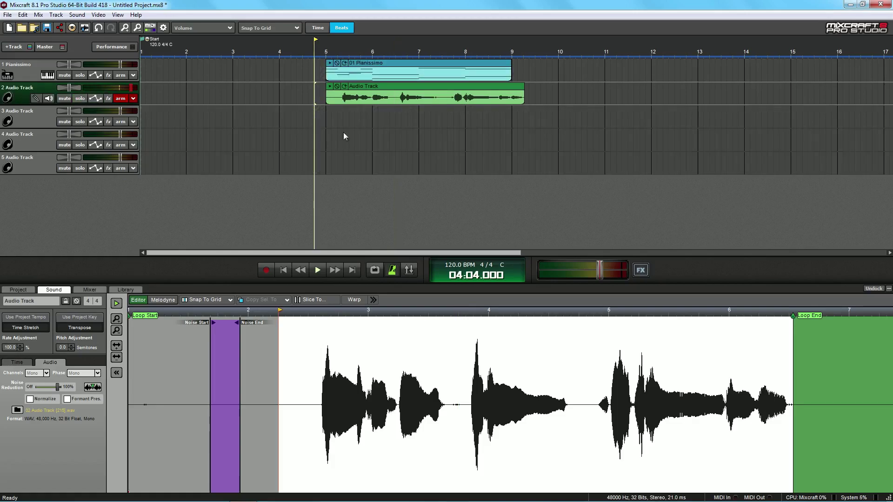
# Add Acoustica Reverb to audio track 2's effects and audition the recording soloed from just before bar 5
pyautogui.click(109, 98)
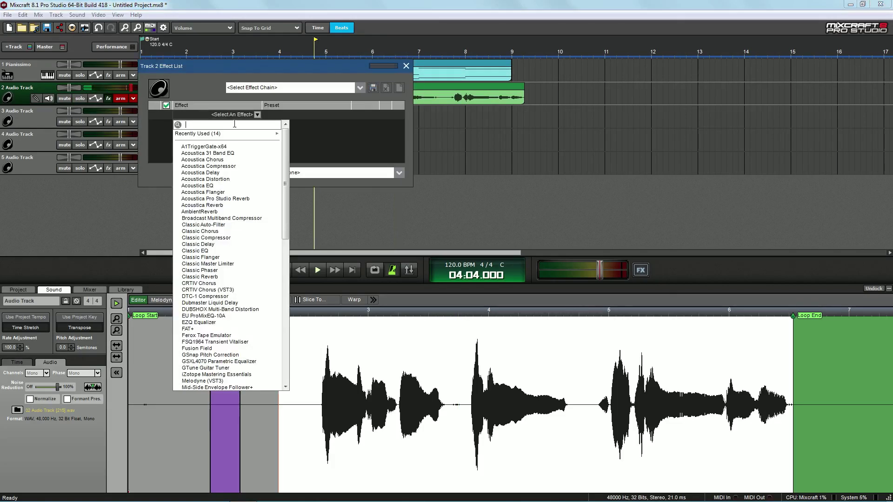
pyautogui.write('reverb')
pyautogui.click(255, 140)
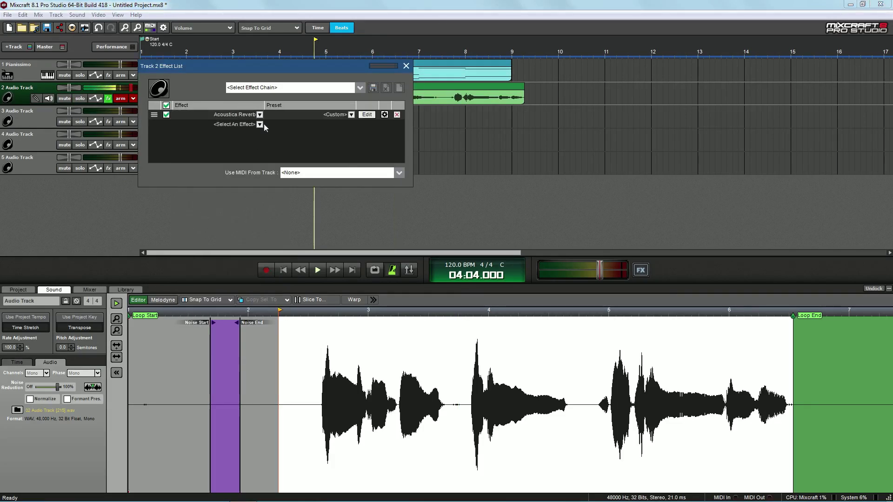
pyautogui.click(318, 271)
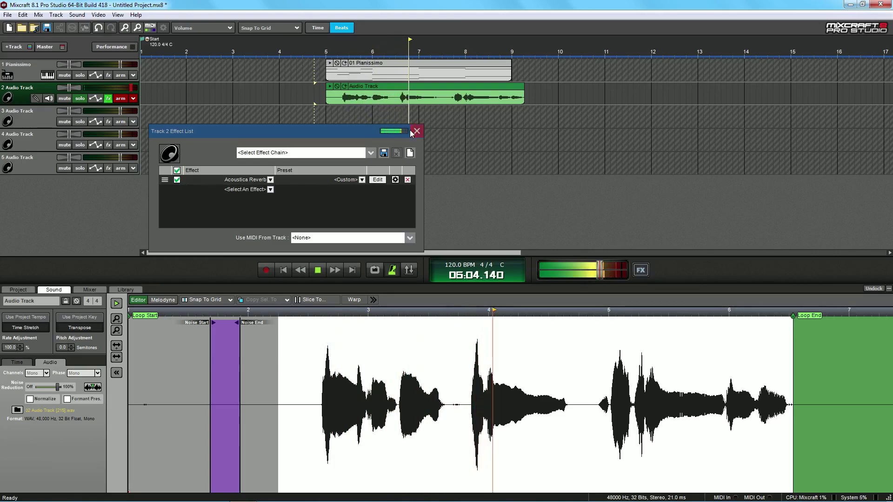
pyautogui.click(137, 92)
# Disarm audio track 2 and lower its volume past -6.9 dB while playing both clips from just before bar 5
pyautogui.click(309, 96)
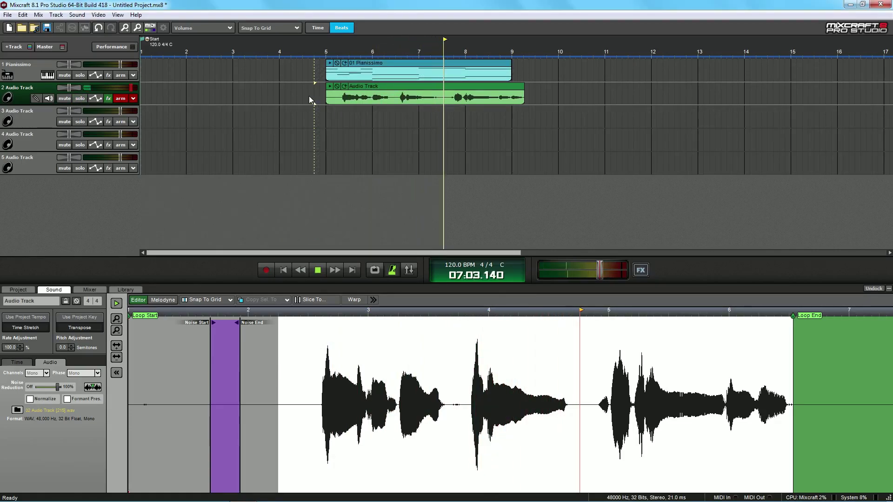
pyautogui.click(120, 98)
pyautogui.moveTo(118, 88); pyautogui.dragTo(111, 88)
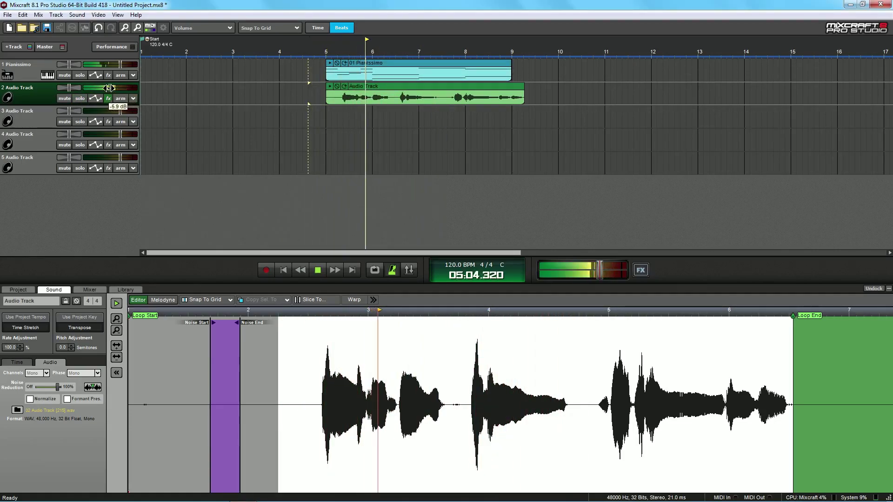
pyautogui.press('space')
pyautogui.moveTo(111, 87); pyautogui.dragTo(107, 87)
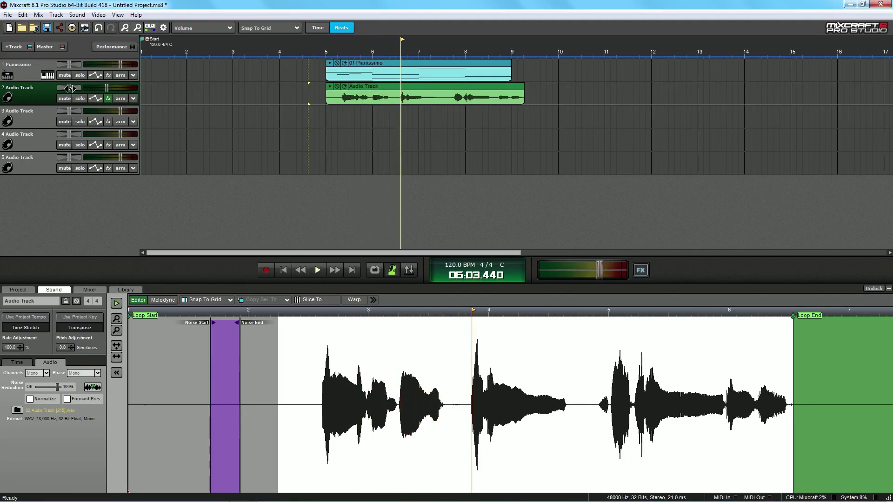
# Try panning audio track 2 to the left while playing from beat 2 of bar 5, and return its pan to centre
pyautogui.click(336, 120)
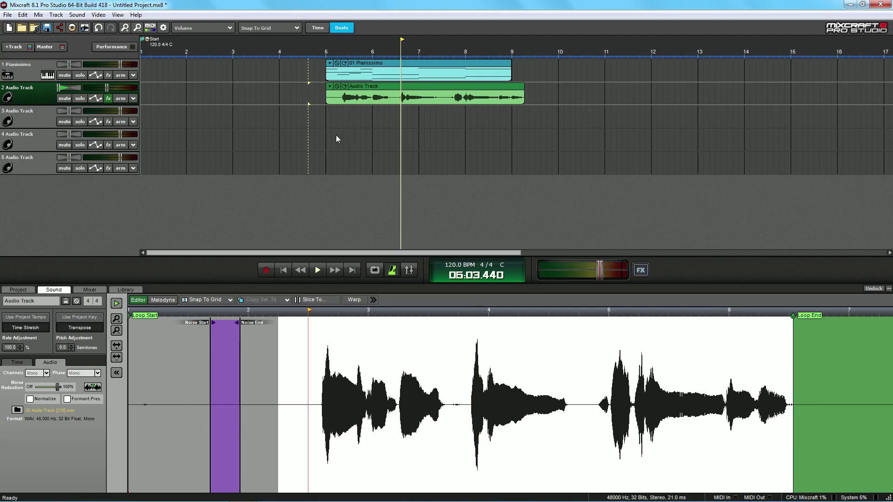
pyautogui.click(318, 269)
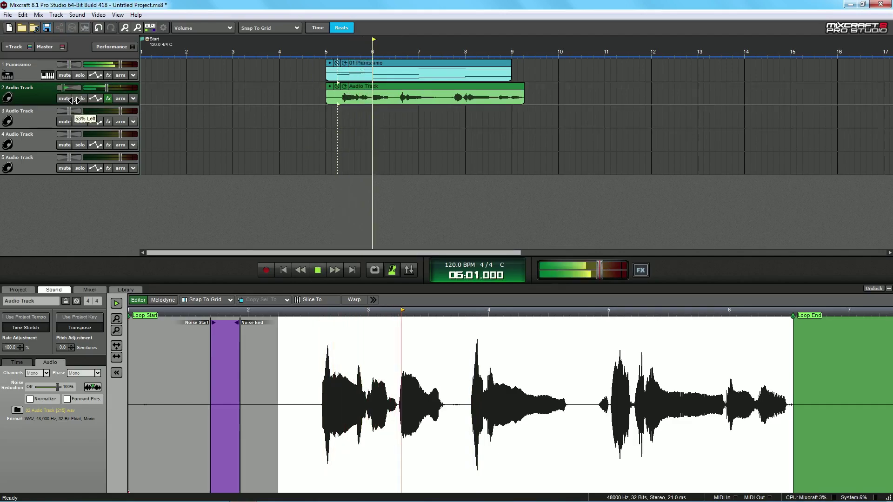
pyautogui.click(318, 270)
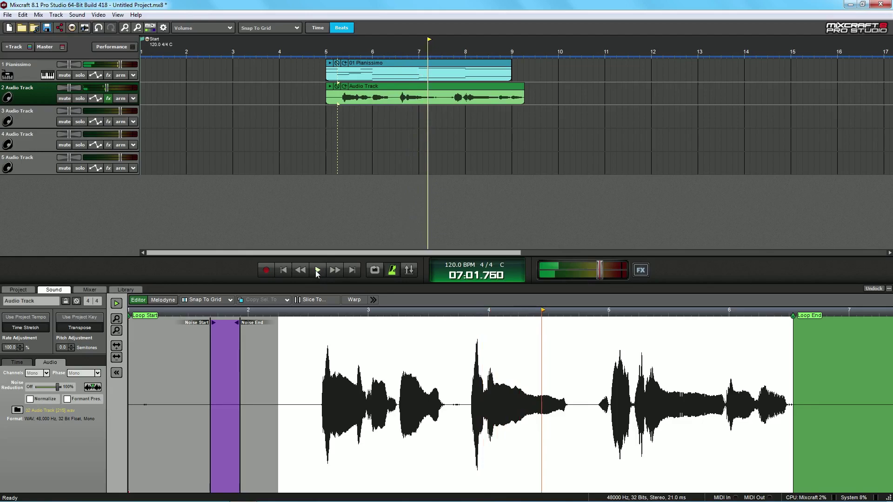
# Show the automation lane under audio track 2 and add a Track Volume point at bar 5
pyautogui.click(95, 99)
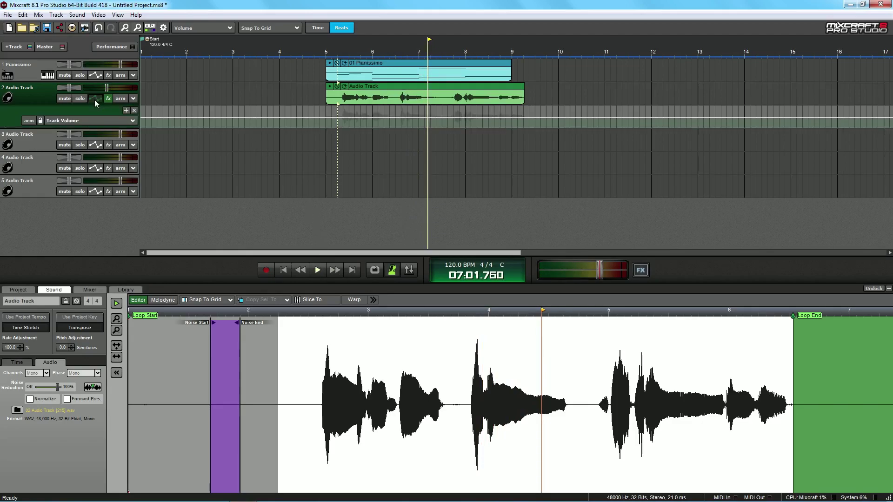
pyautogui.scroll(2, 363, 135)
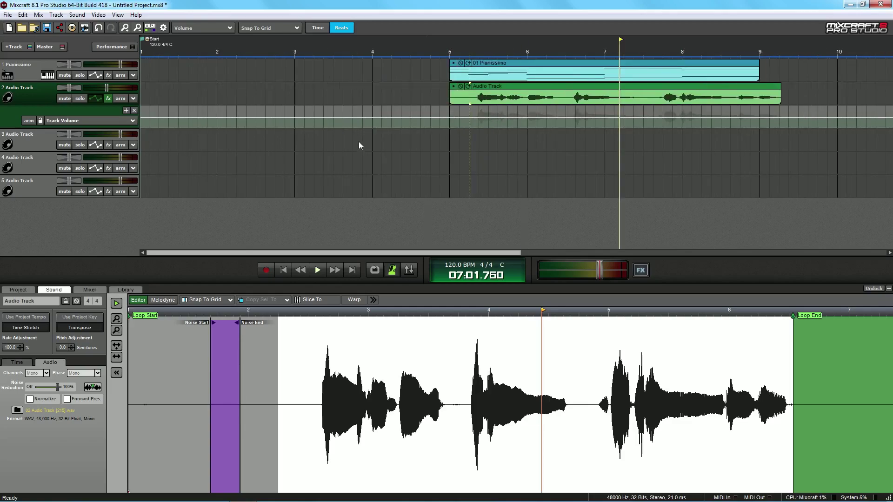
pyautogui.moveTo(422, 253); pyautogui.dragTo(504, 253)
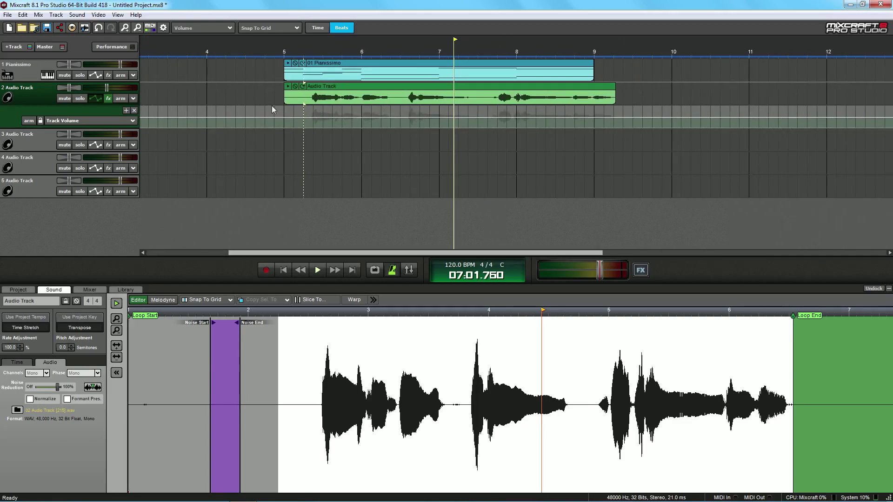
pyautogui.click(284, 117)
# Examine the automation parameters available for audio track 2, including those of Acoustica Reverb
pyautogui.click(70, 122)
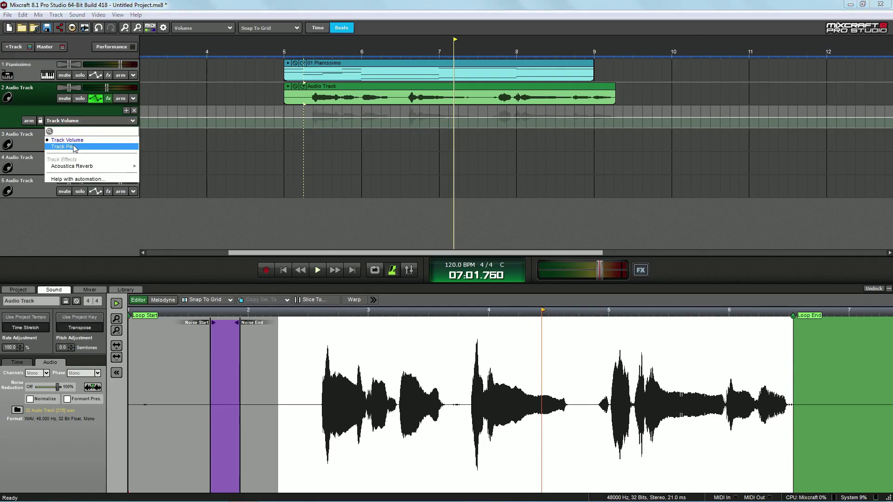
pyautogui.moveTo(91, 168)
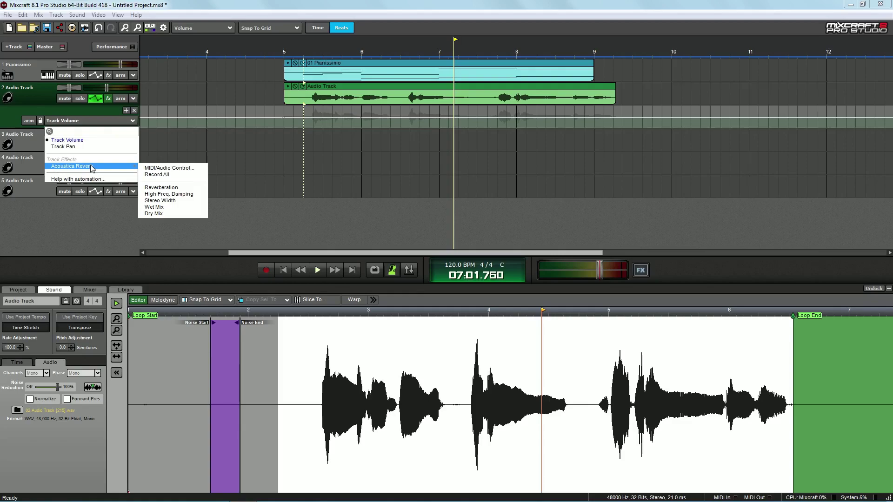
pyautogui.click(458, 4)
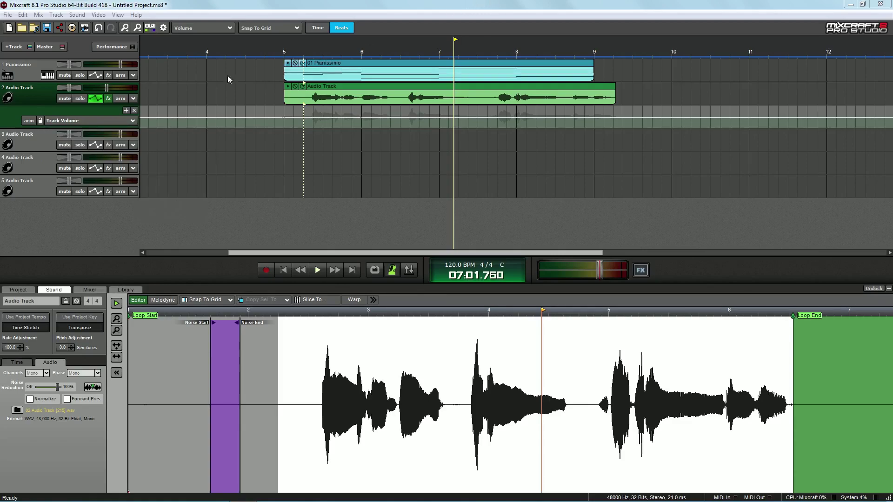
# Draw a volume dip between bars 5 and 6 in audio track 2's automation lane and audition it from beat 2 of bar 5
pyautogui.moveTo(312, 117); pyautogui.dragTo(342, 127)
pyautogui.click(301, 129)
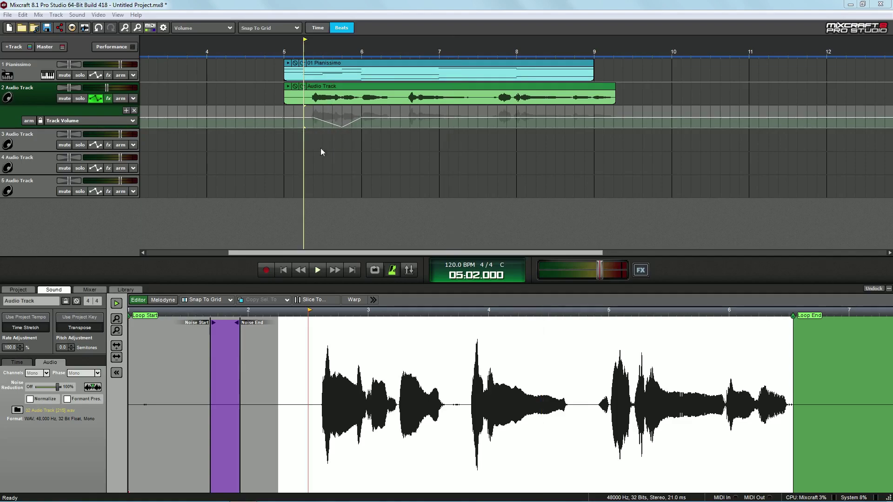
pyautogui.click(318, 272)
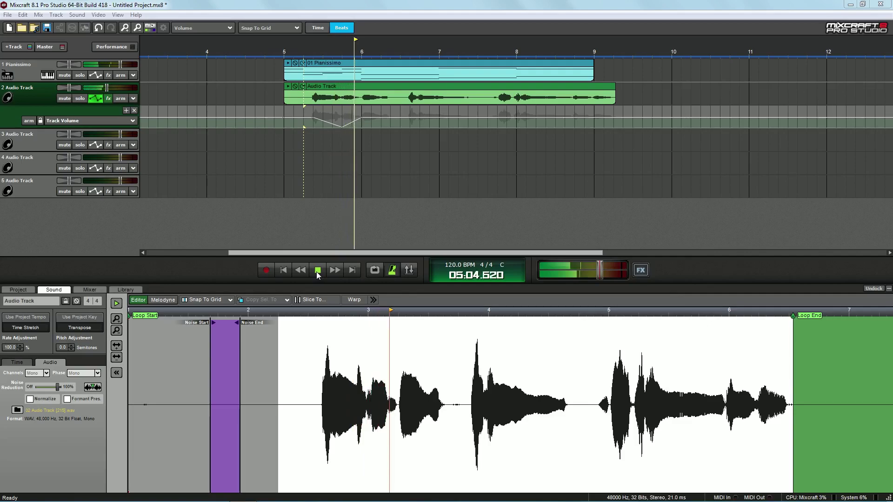
pyautogui.click(305, 162)
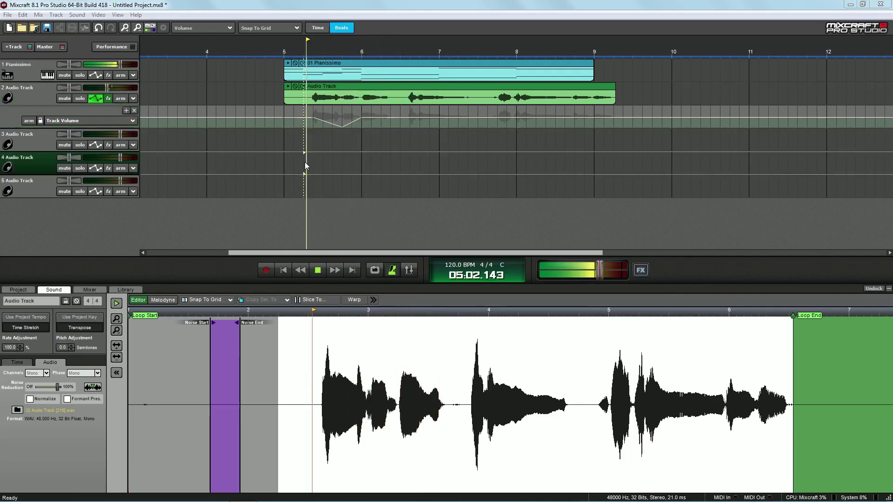
pyautogui.click(318, 272)
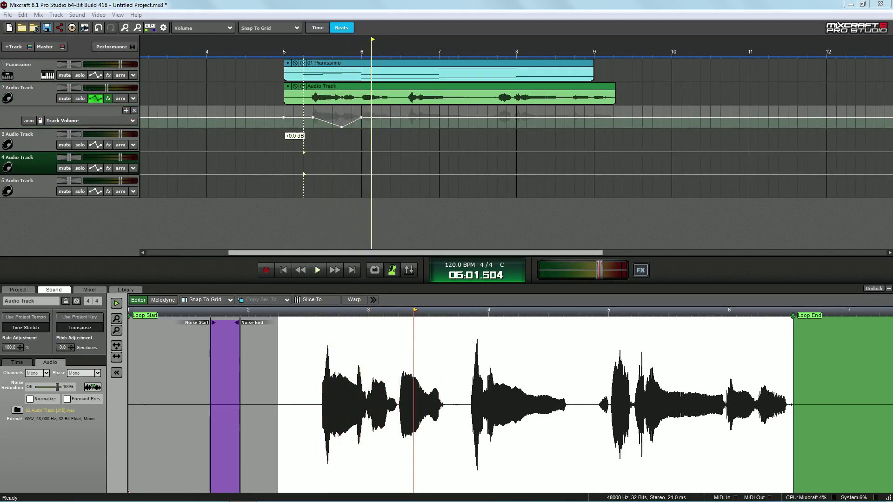
# Clear audio track 2's volume automation by moving the bar 5 point across the others and deleting it
pyautogui.moveTo(283, 117); pyautogui.dragTo(448, 118)
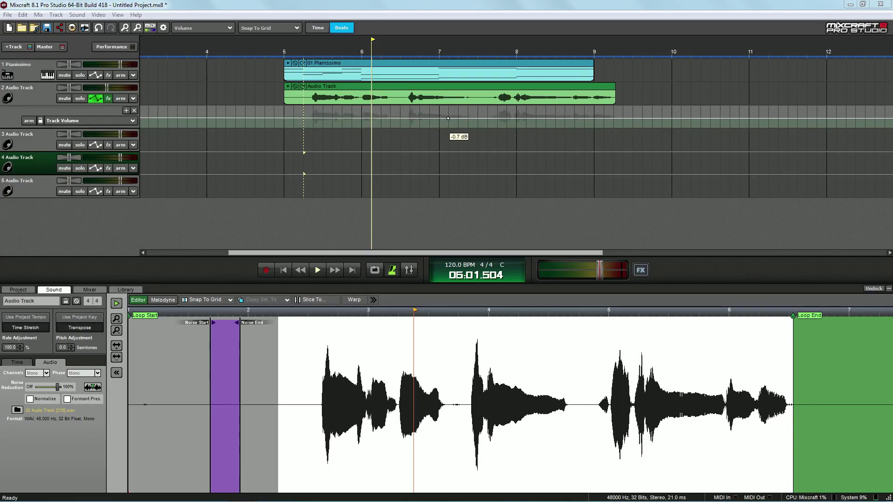
pyautogui.rightClick(447, 118)
pyautogui.click(462, 140)
pyautogui.scroll(-2, 462, 143)
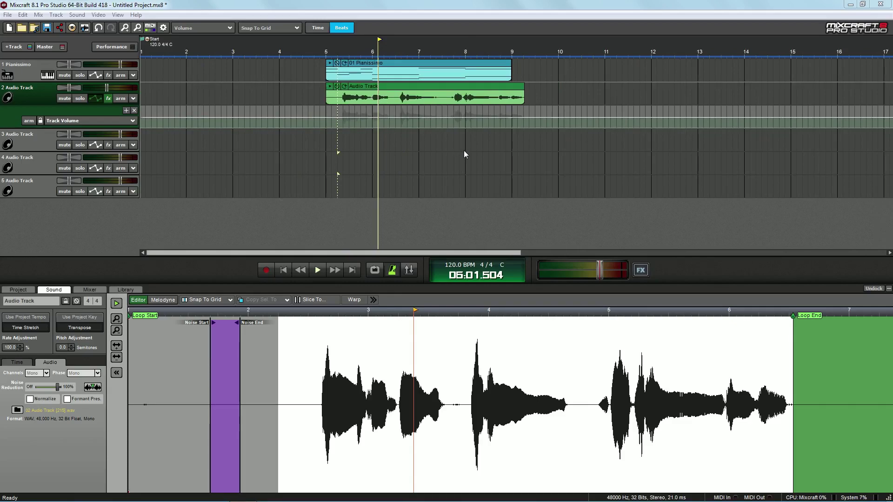
# Try the master volume fader during a short playback and set the project tempo to 144 BPM
pyautogui.moveTo(600, 270)
pyautogui.mouseDown()
pyautogui.moveTo(558, 269)
pyautogui.moveTo(603, 274)
pyautogui.mouseUp()
pyautogui.click(321, 273)
pyautogui.click(447, 264)
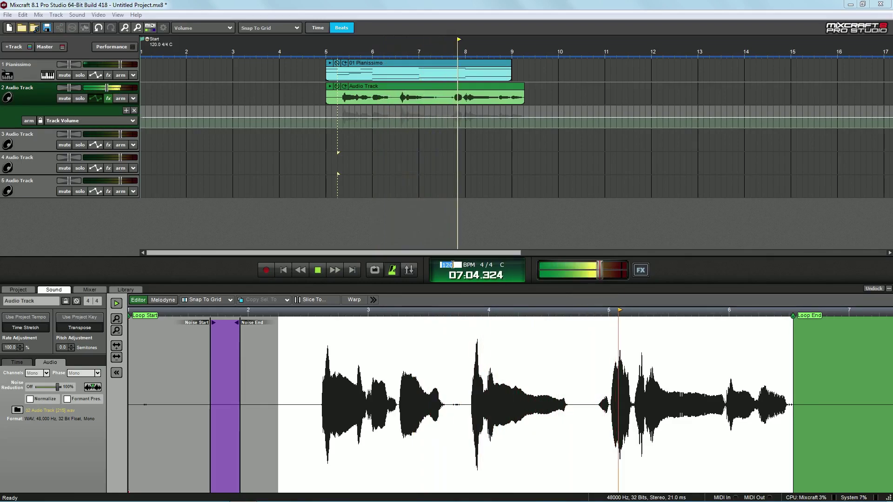
pyautogui.click(318, 270)
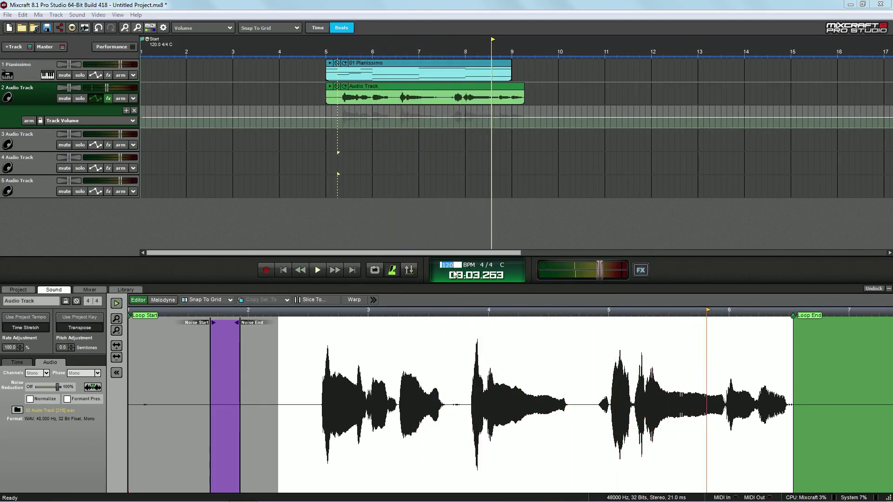
pyautogui.write('144')
pyautogui.press('Return')
pyautogui.click(291, 133)
pyautogui.click(363, 49)
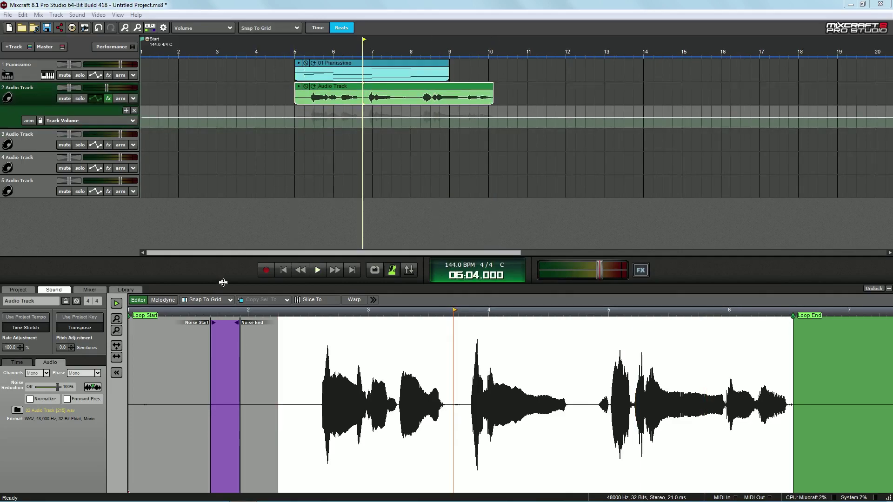
# Make the recorded clip use the project tempo, audition it from bar 5, and open its original clip tempo for editing
pyautogui.click(28, 317)
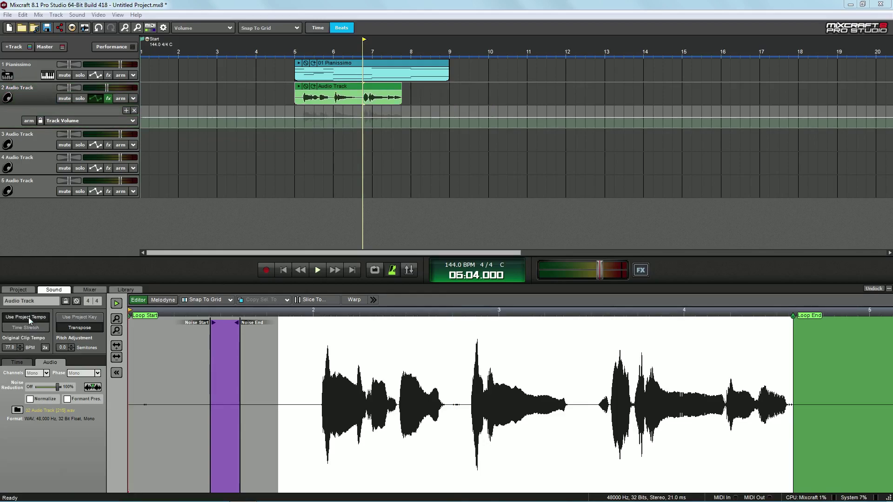
pyautogui.click(299, 147)
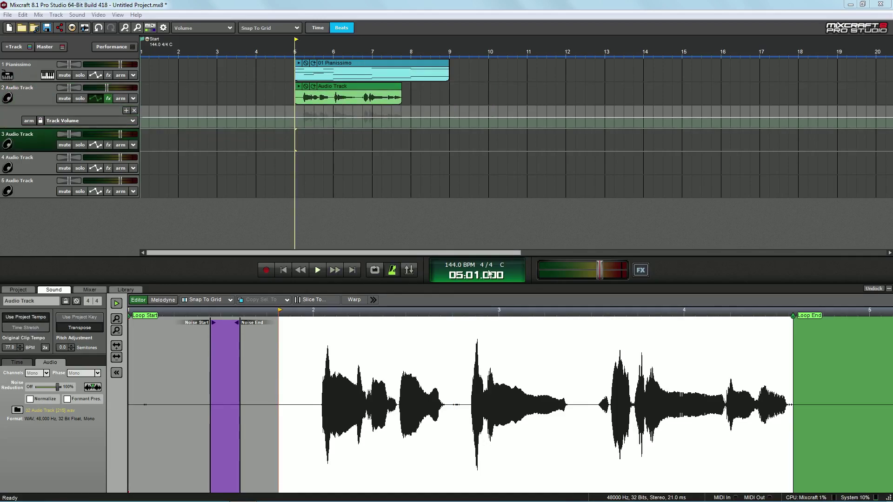
pyautogui.click(318, 271)
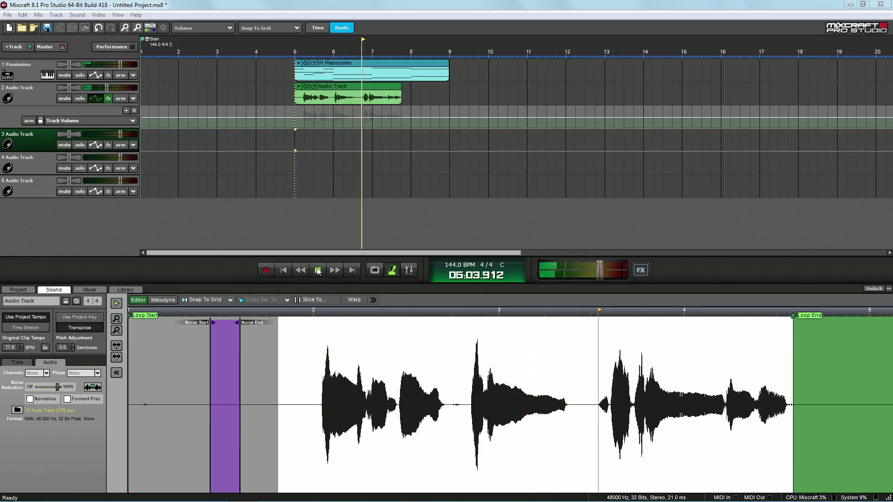
pyautogui.click(318, 270)
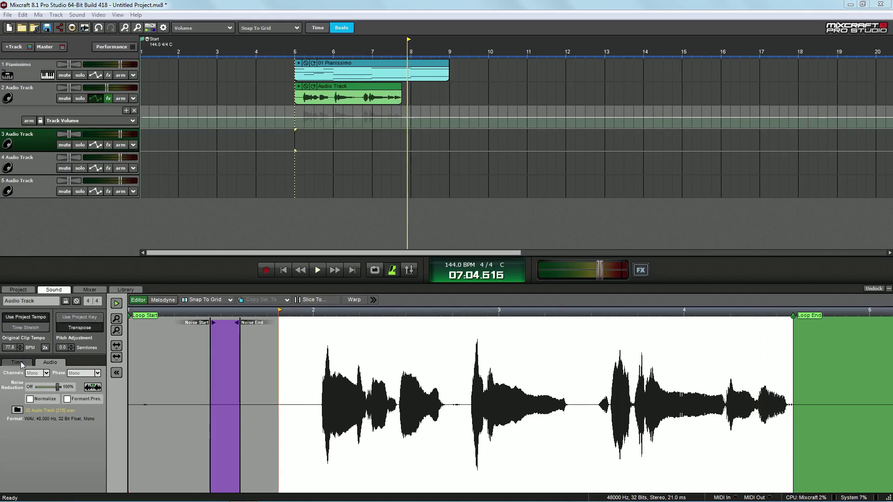
pyautogui.click(13, 348)
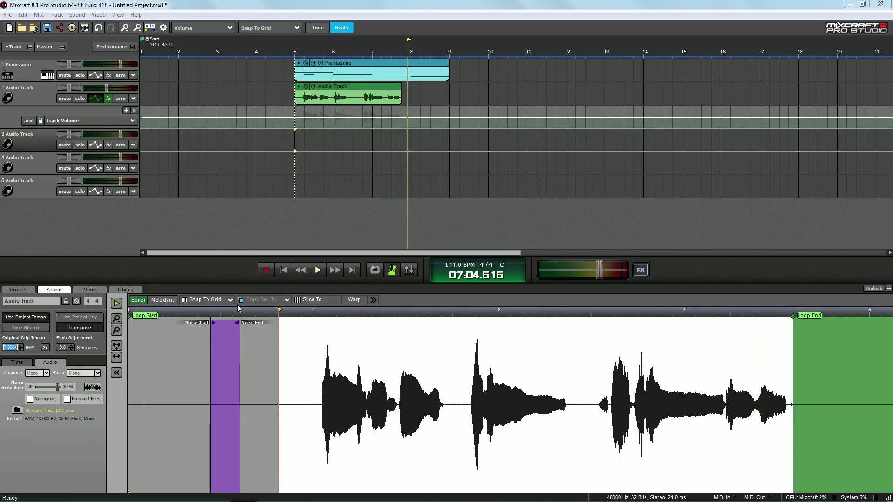
# Switch the recorded clip to Time Stretch with a rate adjustment of 89% and return the playhead to bar 5
pyautogui.click(38, 328)
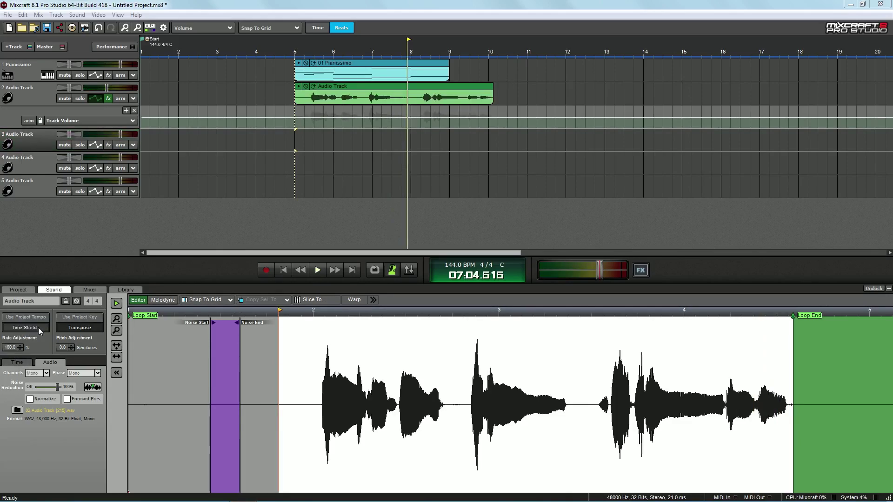
pyautogui.click(20, 350)
pyautogui.click(21, 349)
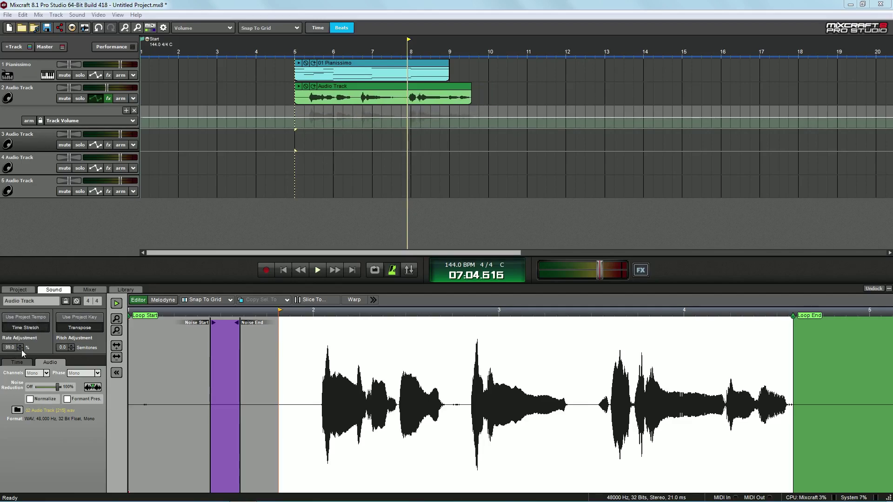
pyautogui.click(295, 140)
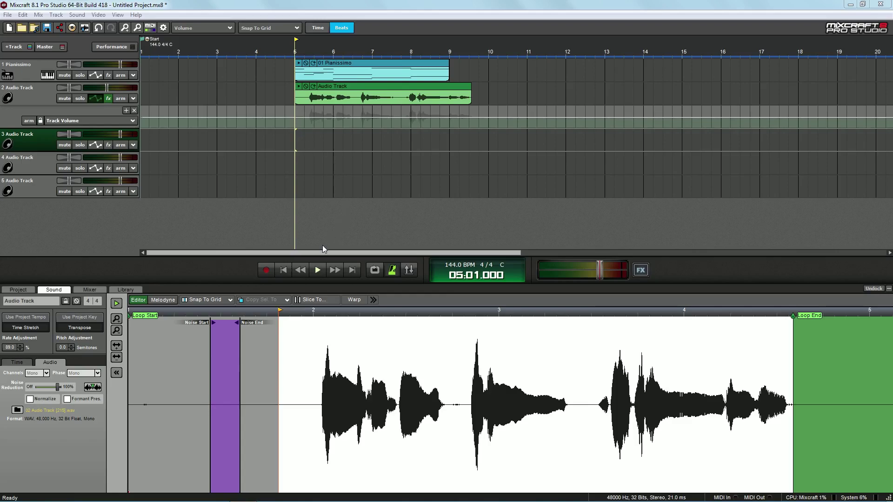